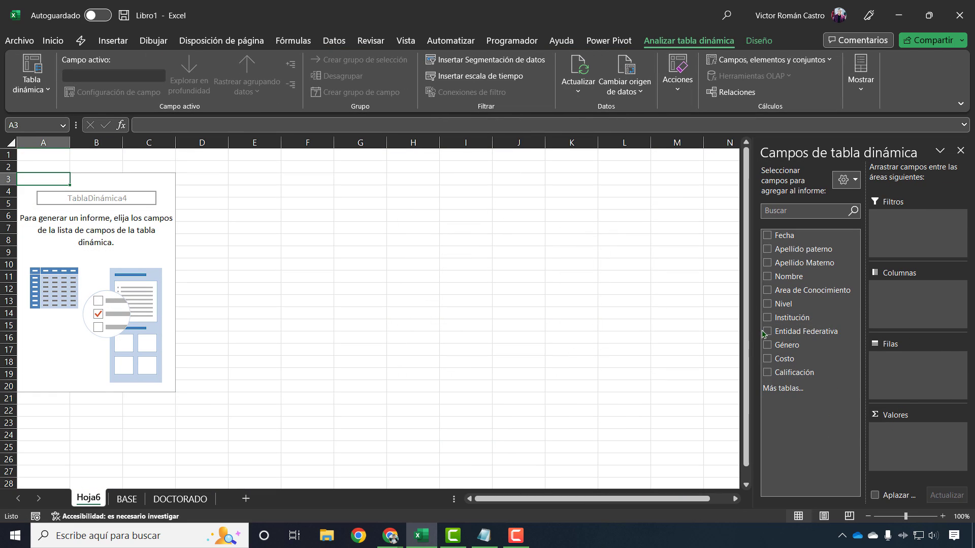
# - Build the pivot table with Institución as rows, the sum of Costo as values and Nivel as the report filter
pyautogui.moveTo(792, 318); pyautogui.dragTo(903, 381)
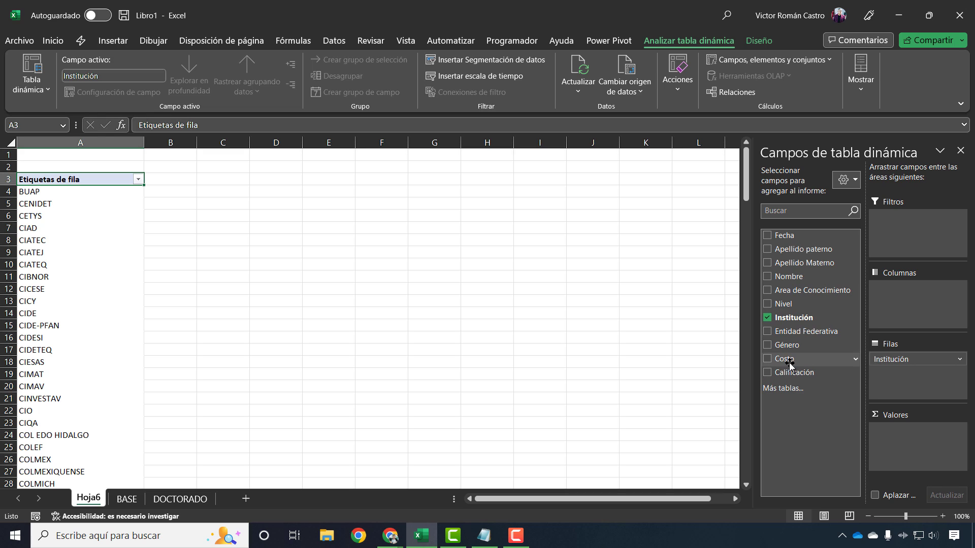
pyautogui.moveTo(792, 362); pyautogui.dragTo(893, 463)
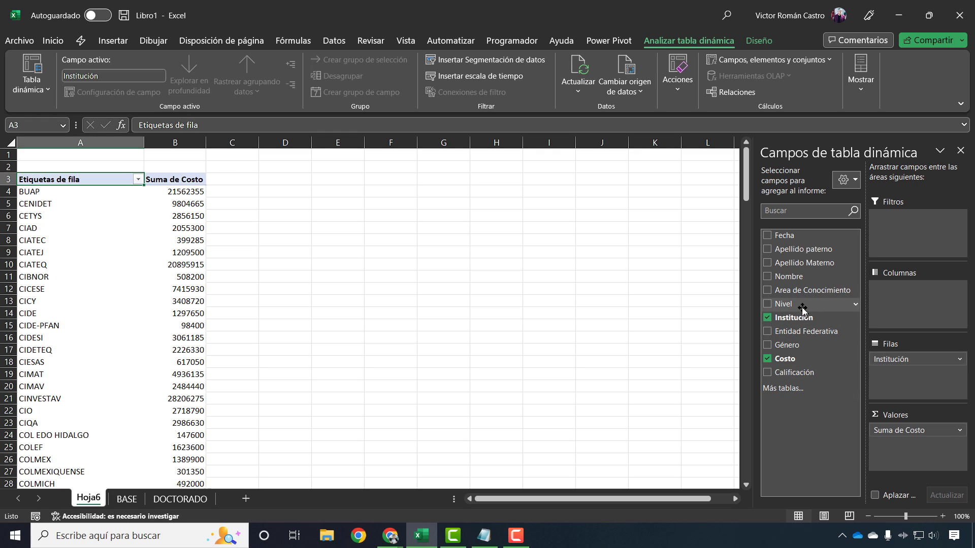
pyautogui.moveTo(802, 308); pyautogui.dragTo(899, 240)
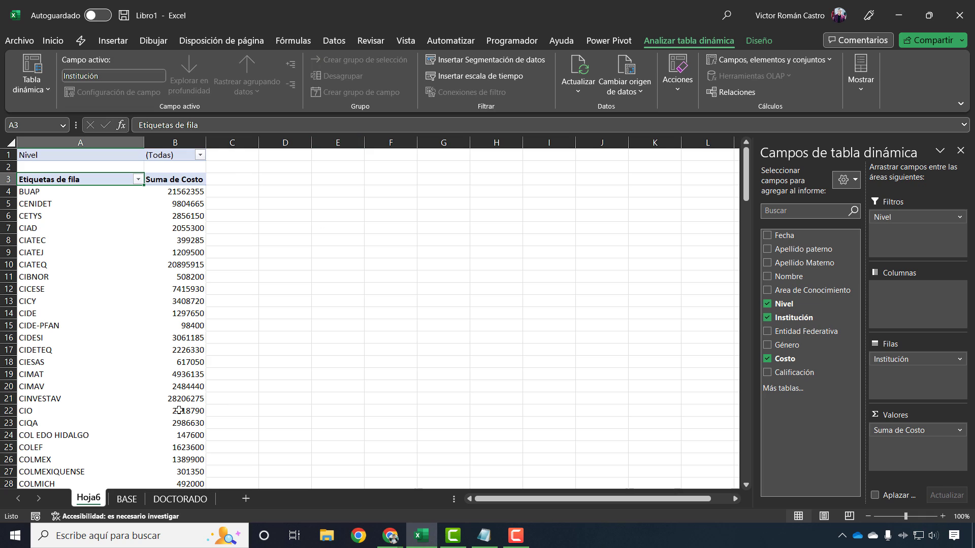
# - Add a new blank worksheet and return to the pivot table's sheet, Hoja6
pyautogui.click(246, 499)
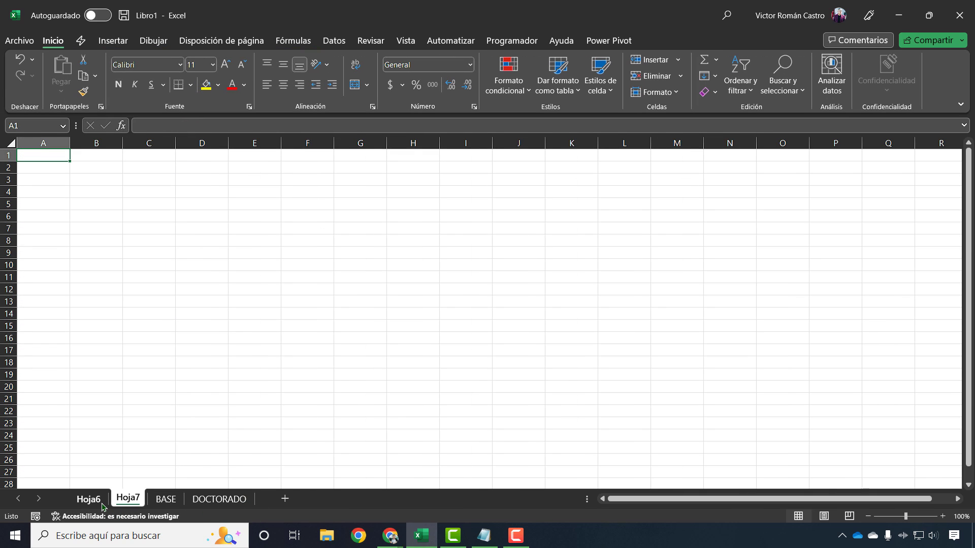
pyautogui.click(102, 503)
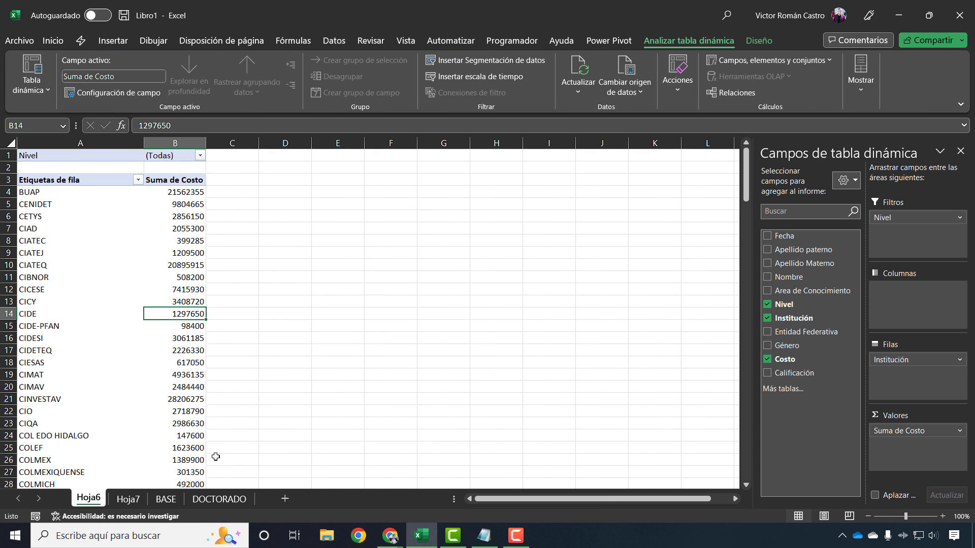
# - Try to copy the pivot table body, without its Nivel filter row, from Hoja6 to Hoja7
pyautogui.hotkey('ctrl', 'Up')
pyautogui.press('Left')
pyautogui.hotkey('ctrl', 'shift', 'End')
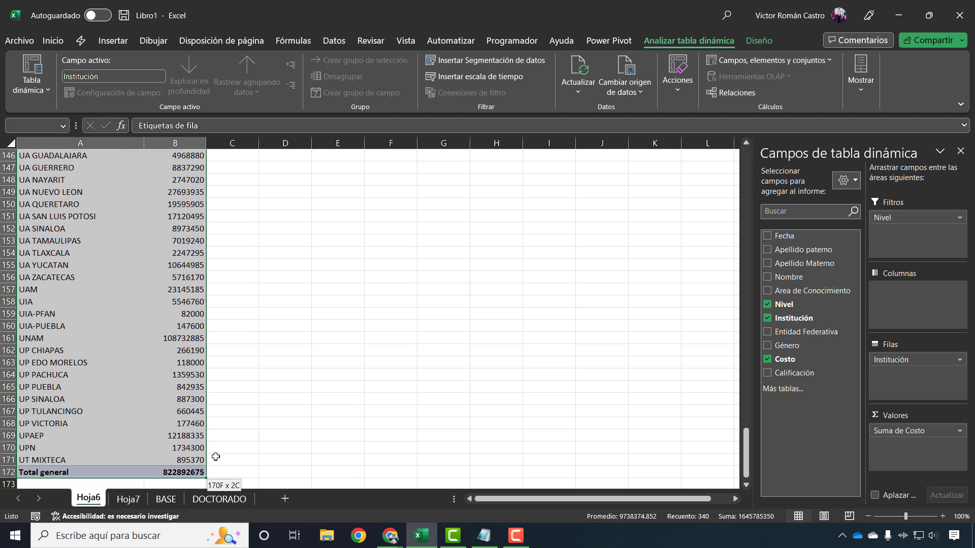
pyautogui.scroll(20, 215, 457)
pyautogui.hotkey('ctrl', 'c')
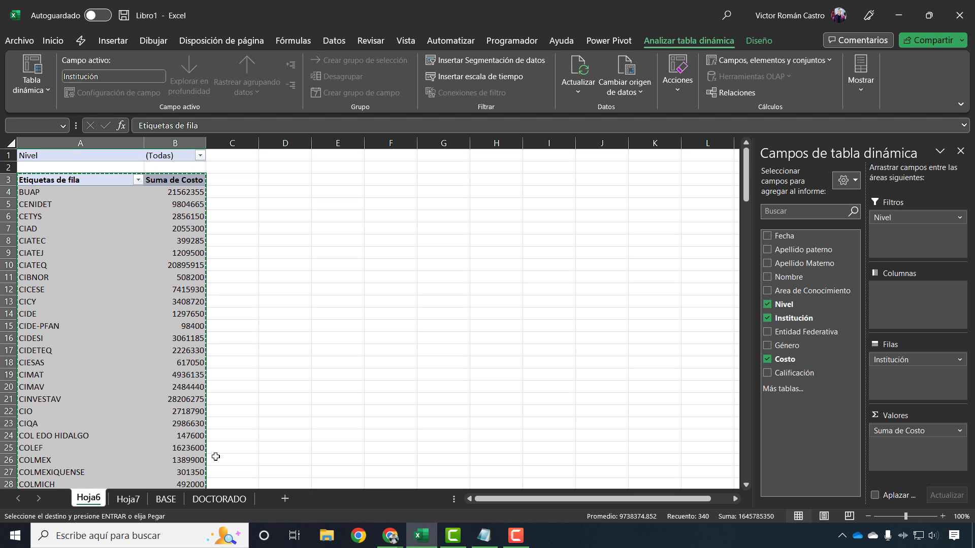
pyautogui.click(242, 497)
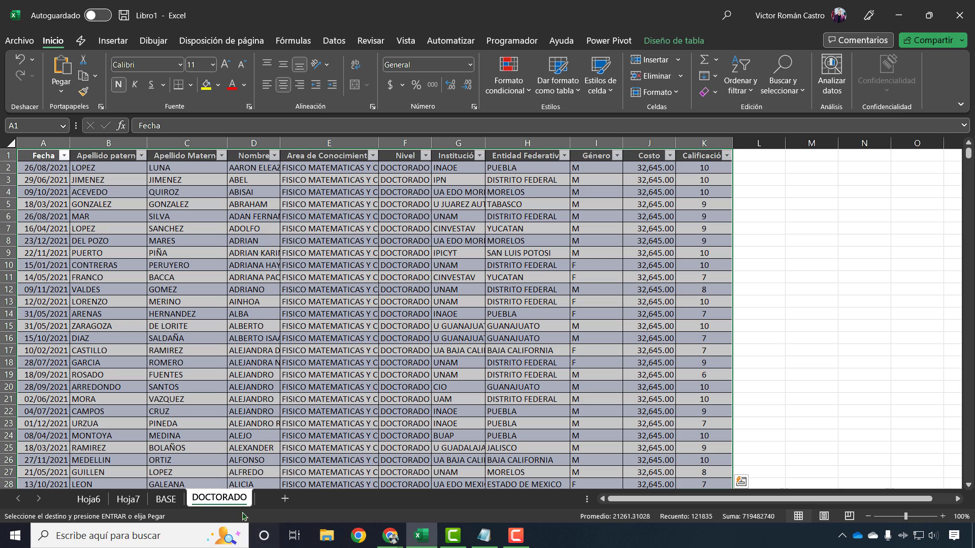
pyautogui.click(128, 499)
pyautogui.hotkey('ctrl', 'v')
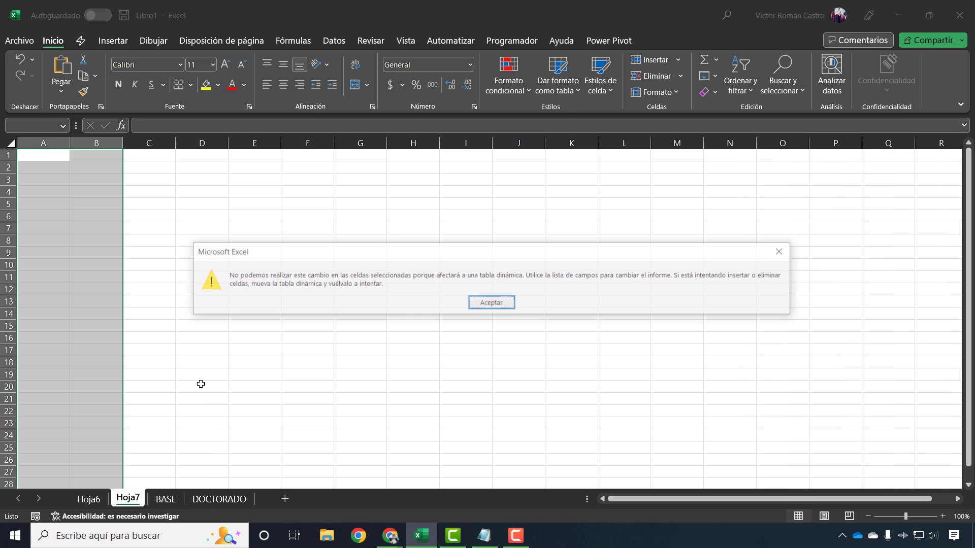
pyautogui.click(479, 308)
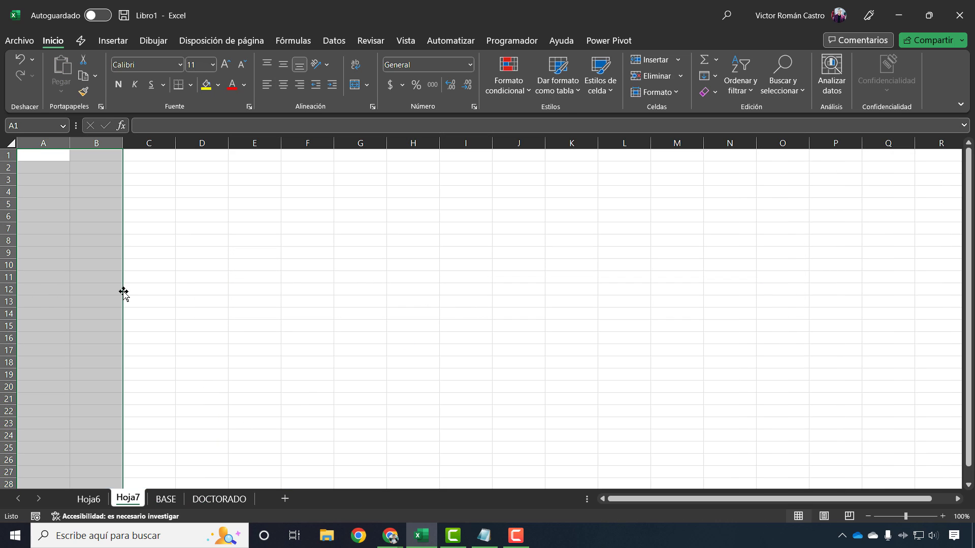
# - Copy the pivot table body on Hoja6 and paste it starting at cell D3, then check the pasted cells
pyautogui.click(88, 501)
pyautogui.hotkey('ctrl', 'c')
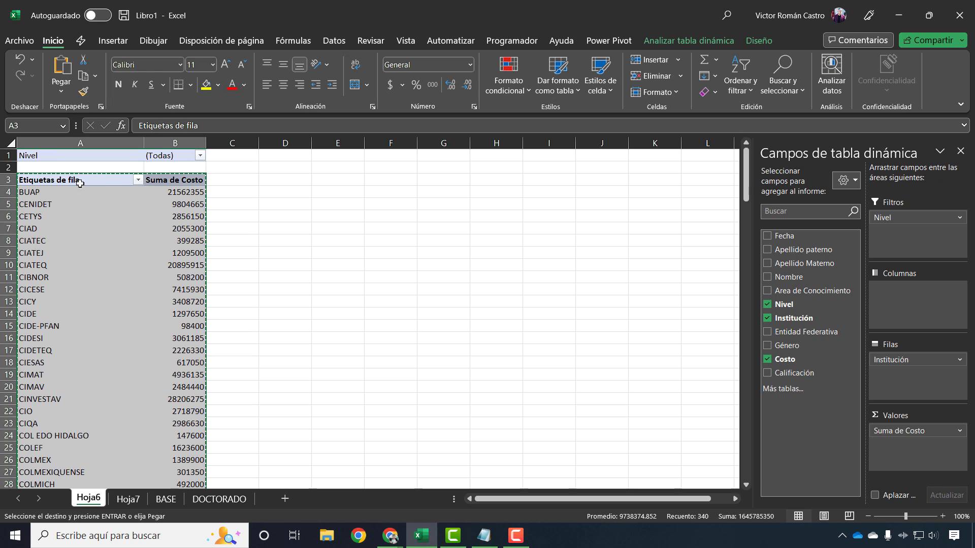
pyautogui.click(289, 183)
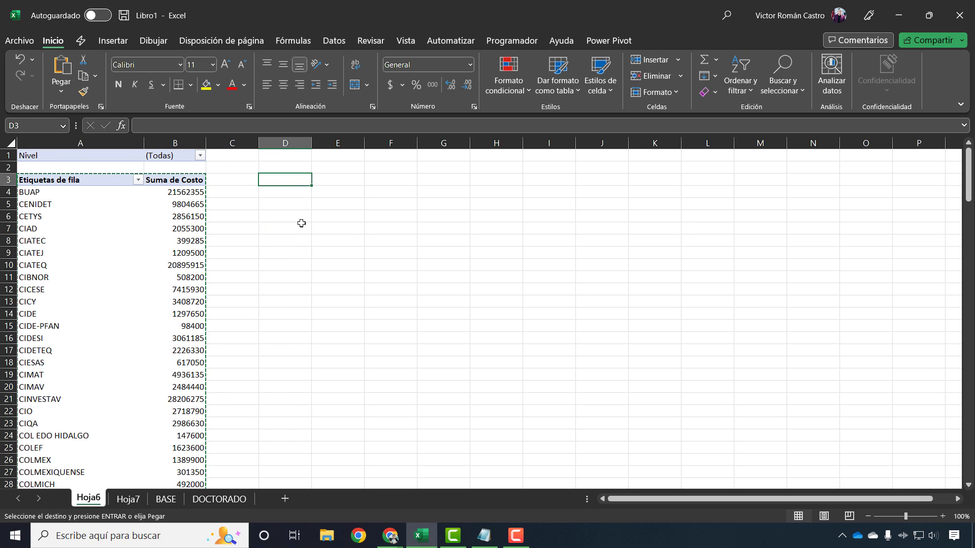
pyautogui.hotkey('ctrl', 'v')
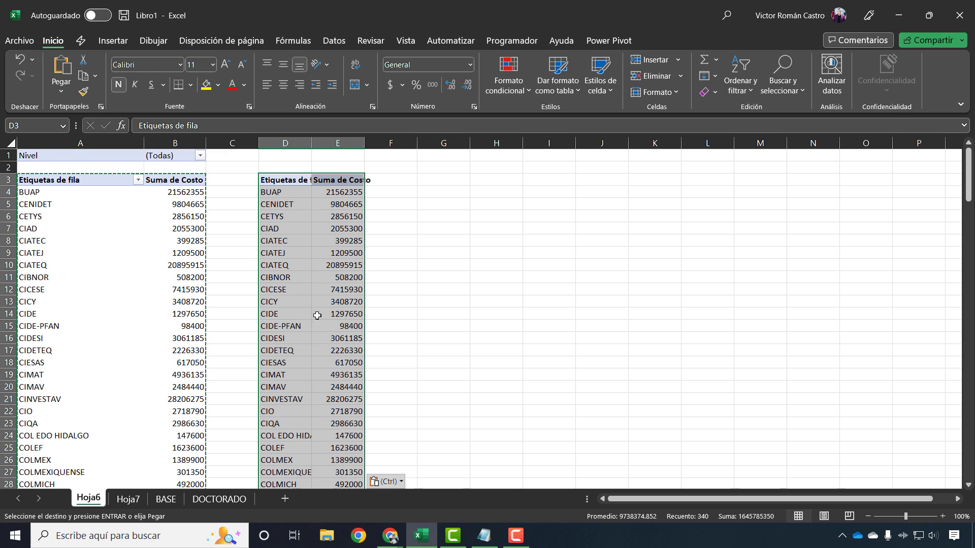
pyautogui.click(313, 193)
pyautogui.click(299, 264)
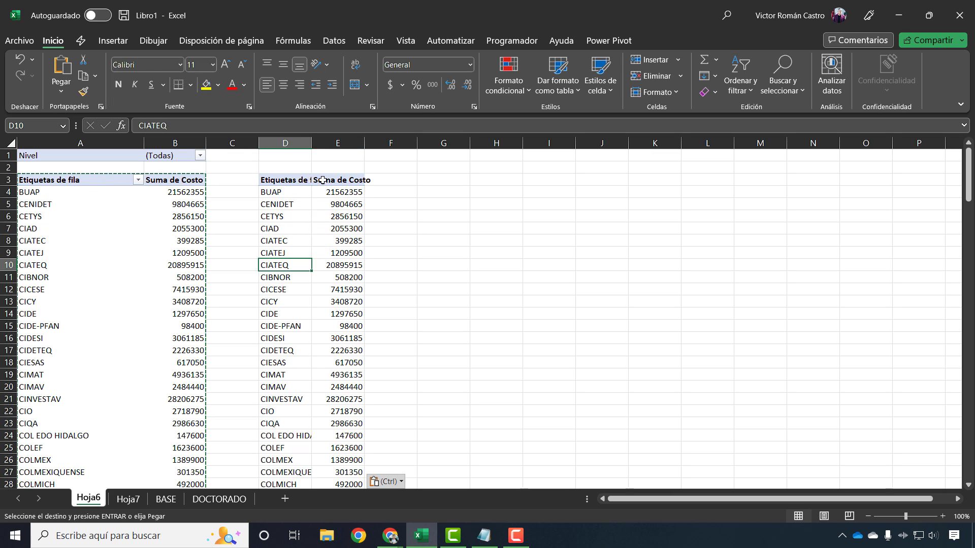
pyautogui.moveTo(287, 180); pyautogui.dragTo(287, 193)
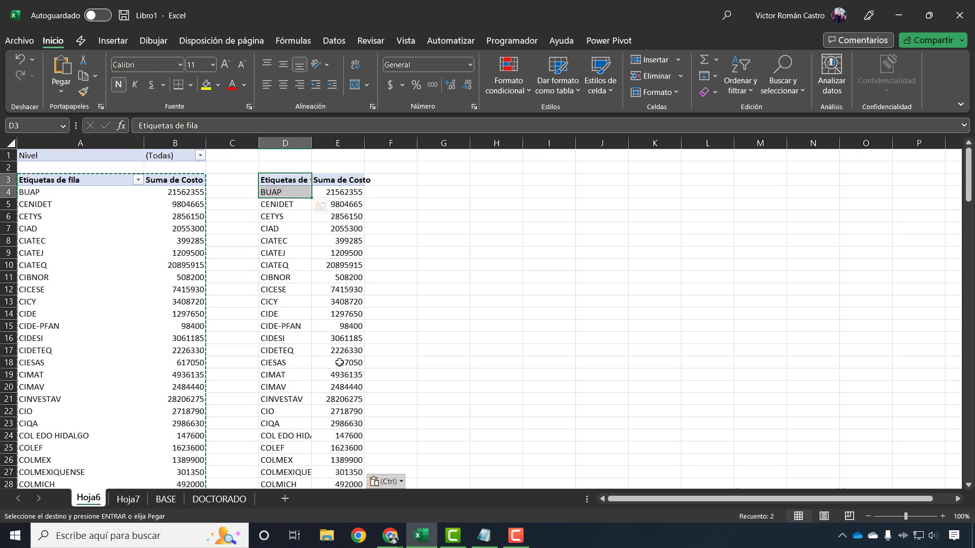
# - Delete columns D and E containing the pasted copy of the pivot table
pyautogui.moveTo(298, 143); pyautogui.dragTo(325, 143)
pyautogui.rightClick(331, 145)
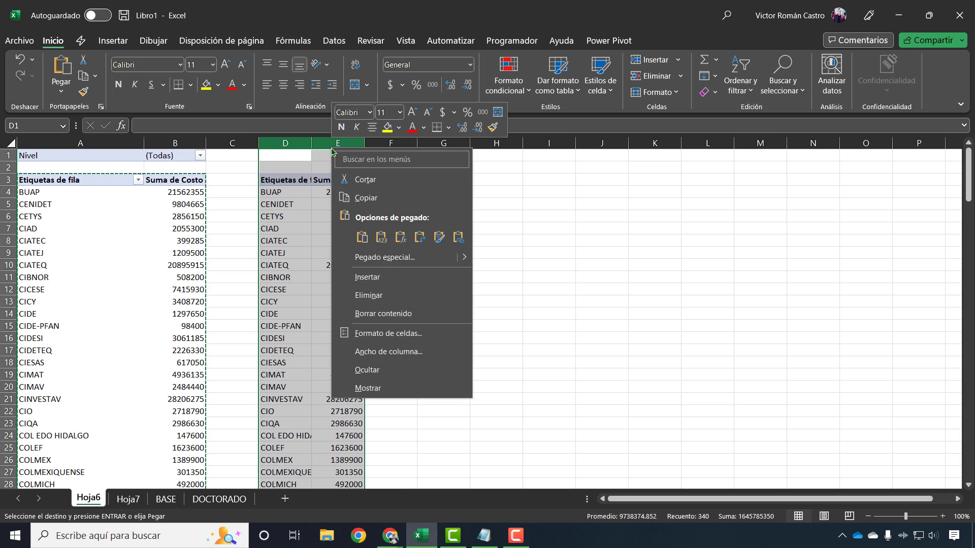
pyautogui.click(415, 296)
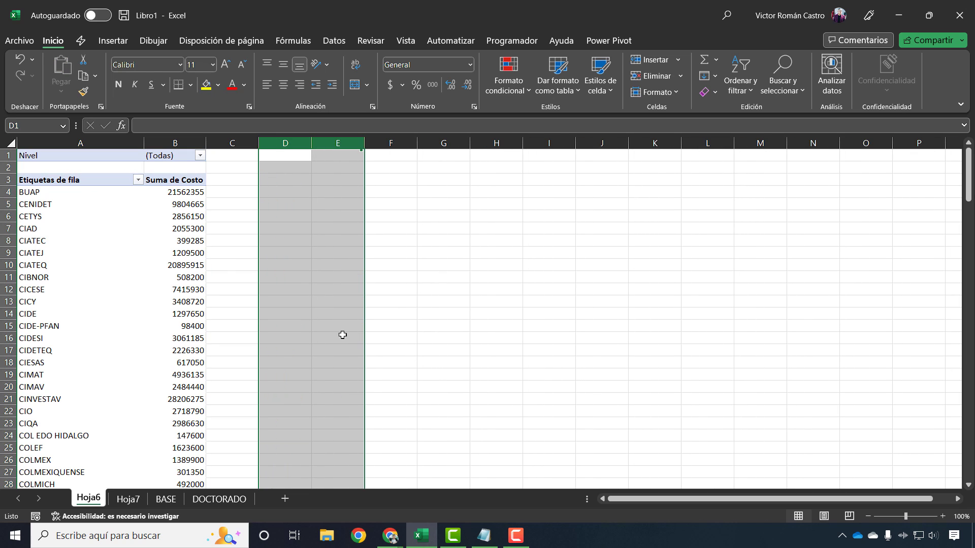
pyautogui.click(253, 220)
# - Select the entire pivot table range on Hoja6, including the Nivel filter row
pyautogui.click(117, 192)
pyautogui.hotkey('ctrl', 'Up')
pyautogui.hotkey('ctrl', 'Up')
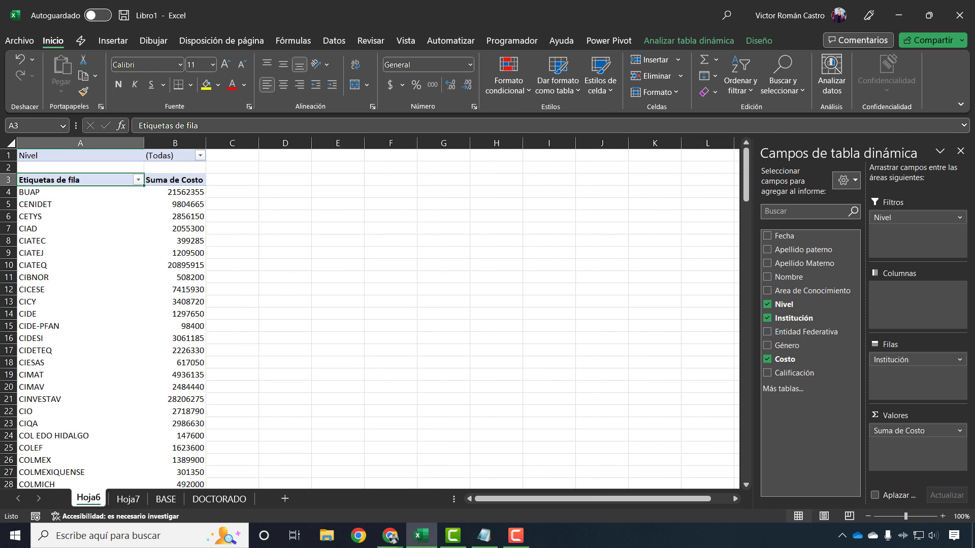
pyautogui.hotkey('ctrl', 'shift', 'Right')
pyautogui.hotkey('ctrl', 'shift', 'Down')
pyautogui.hotkey('ctrl', 'shift', 'Down')
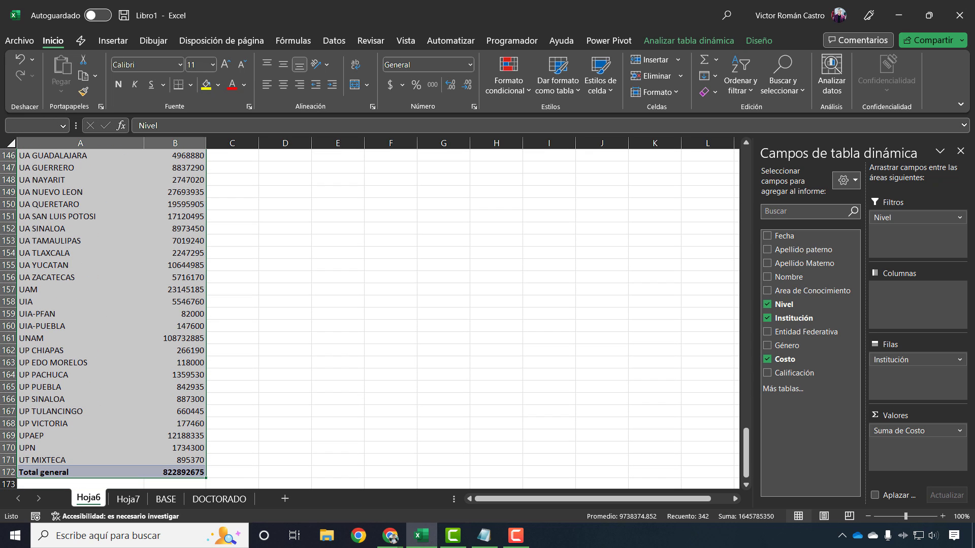
pyautogui.scroll(20, 287, 322)
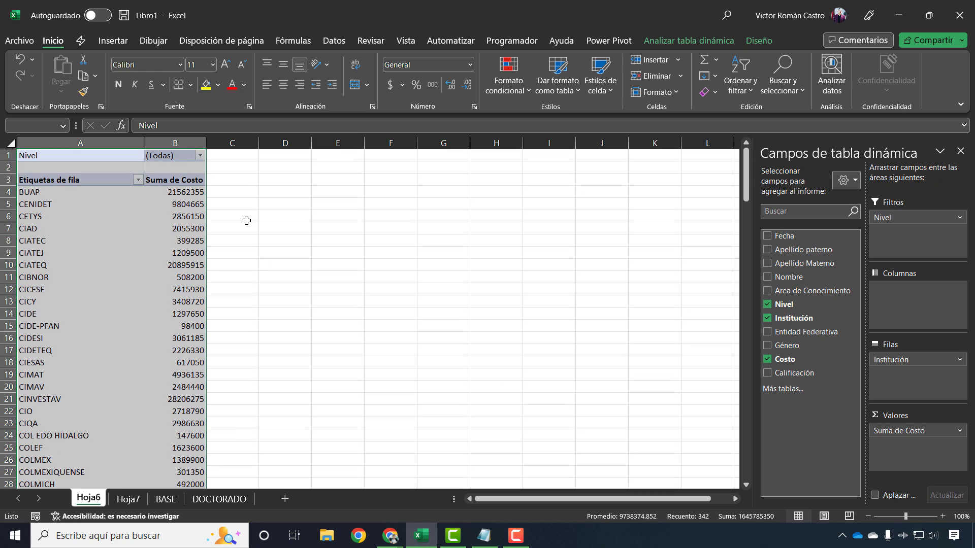
# - Move the pivot table to the existing worksheet Hoja7, placing it at cell A1
pyautogui.click(167, 242)
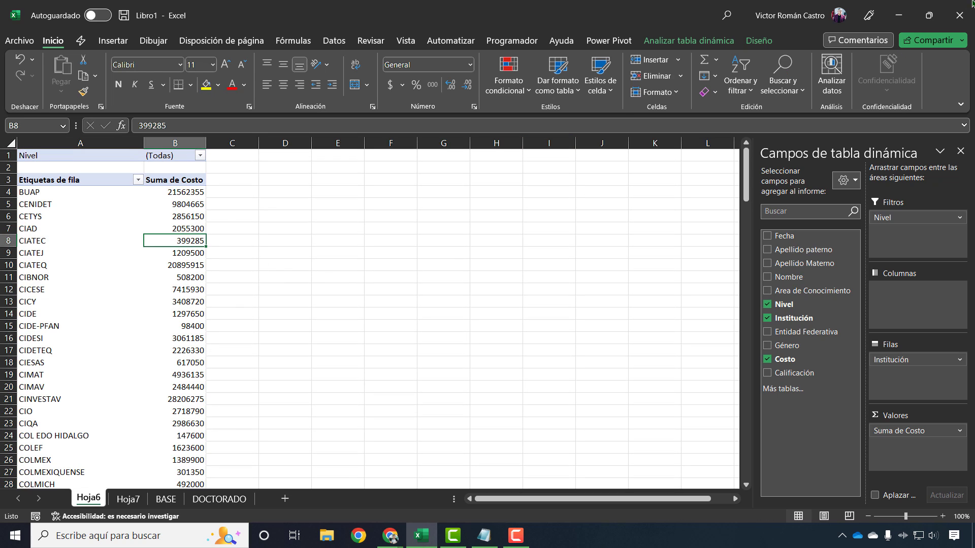
pyautogui.click(690, 45)
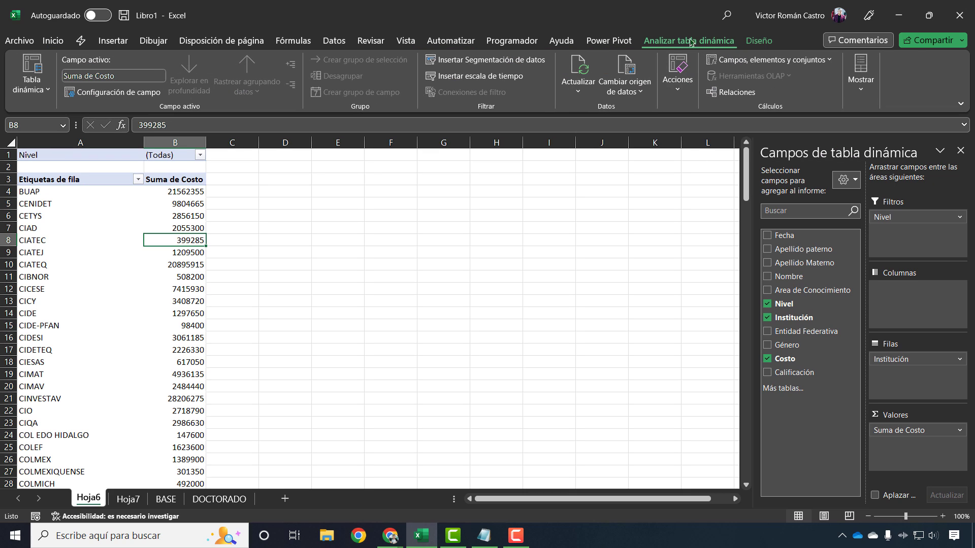
pyautogui.click(677, 92)
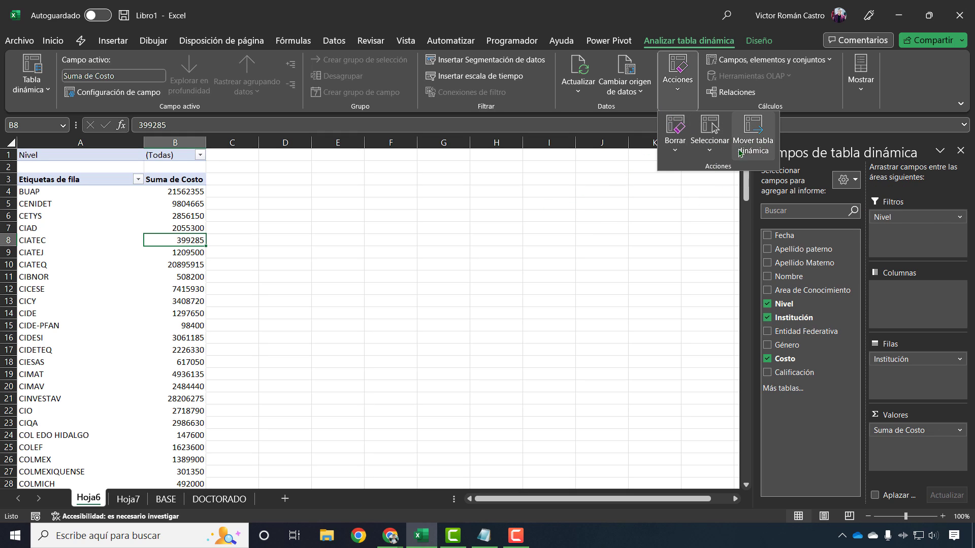
pyautogui.click(763, 137)
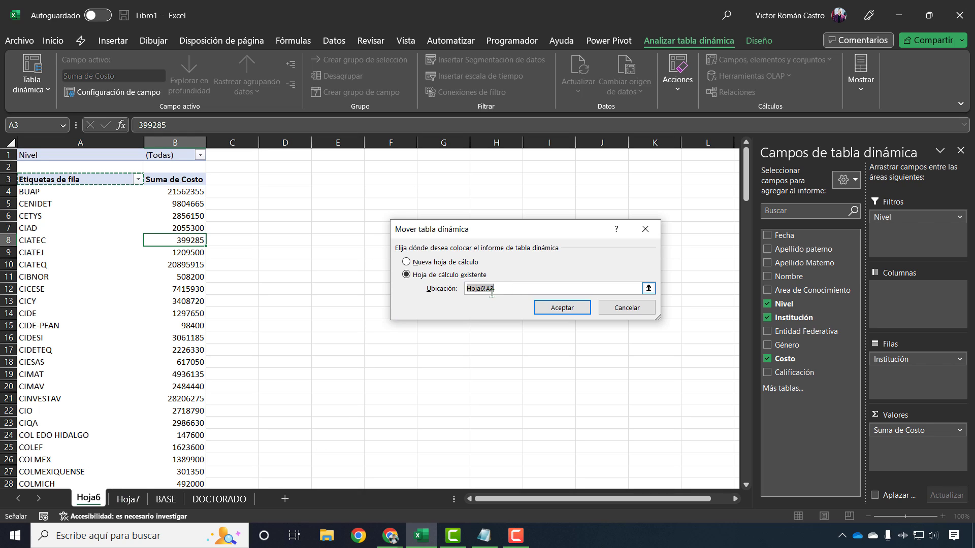
pyautogui.click(124, 500)
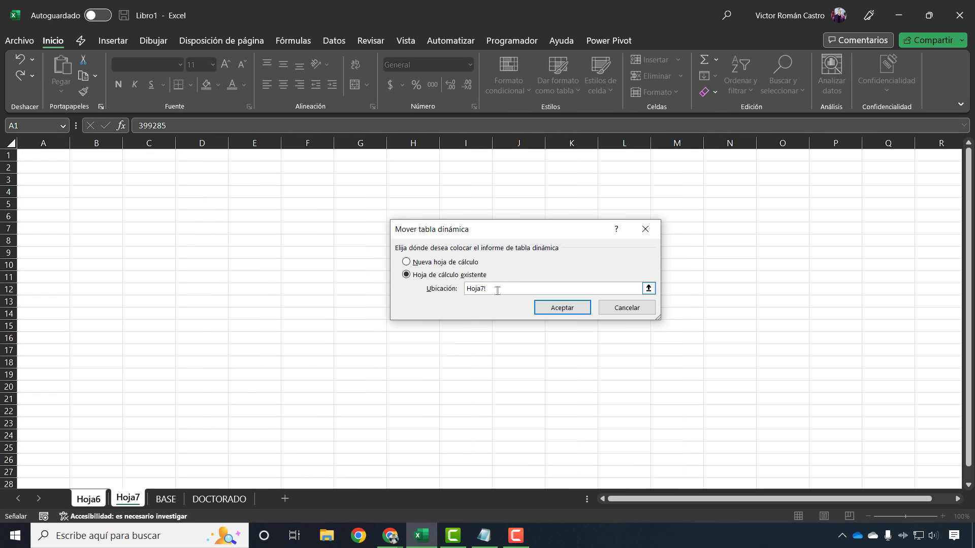
pyautogui.press('BackSpace')
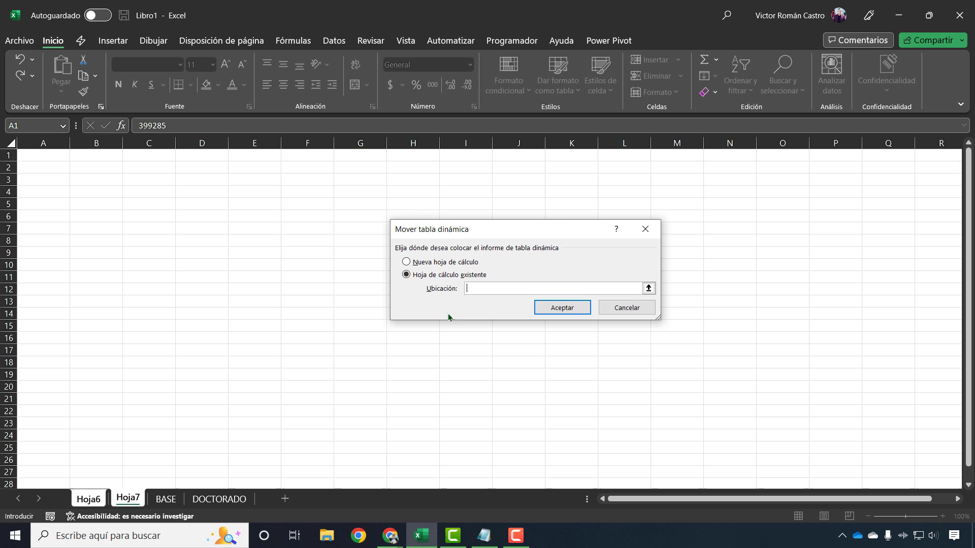
pyautogui.click(60, 157)
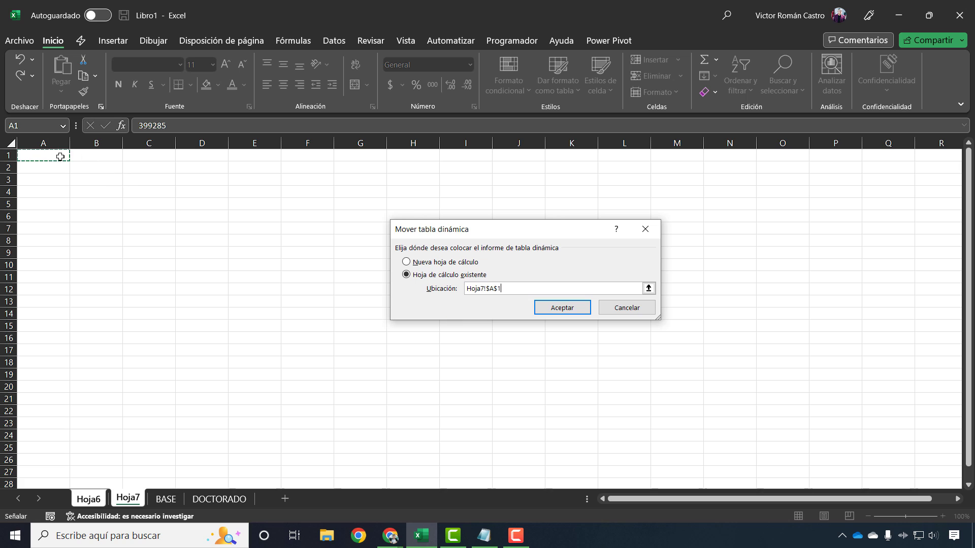
pyautogui.click(561, 308)
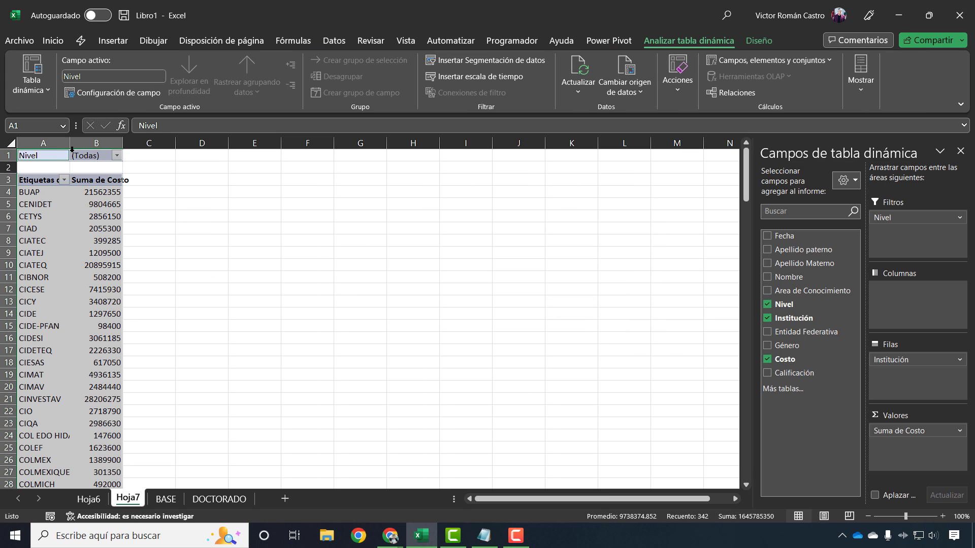
# - Autofit the widths of columns A and B on Hoja7 to the pivot table's contents
pyautogui.moveTo(72, 148); pyautogui.dragTo(73, 146)
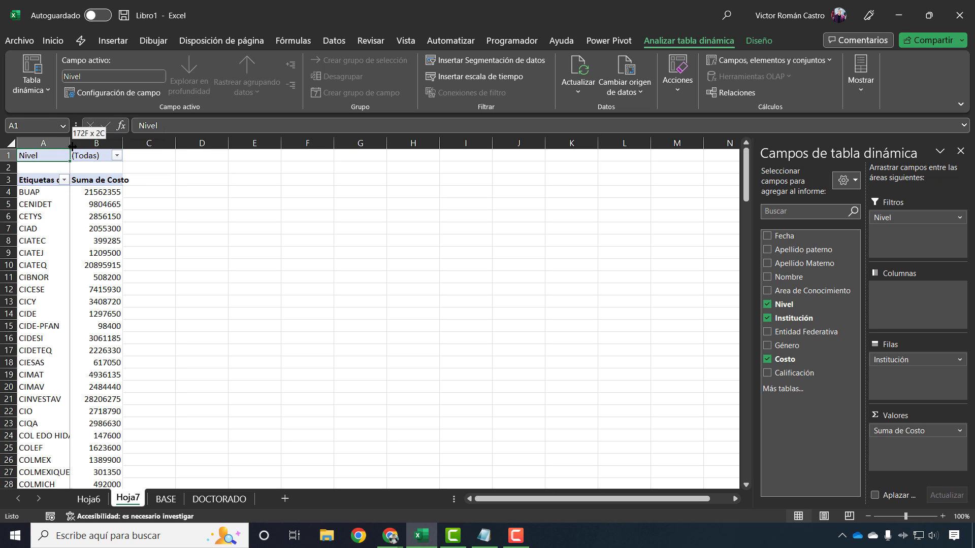
pyautogui.doubleClick(72, 146)
pyautogui.doubleClick(200, 144)
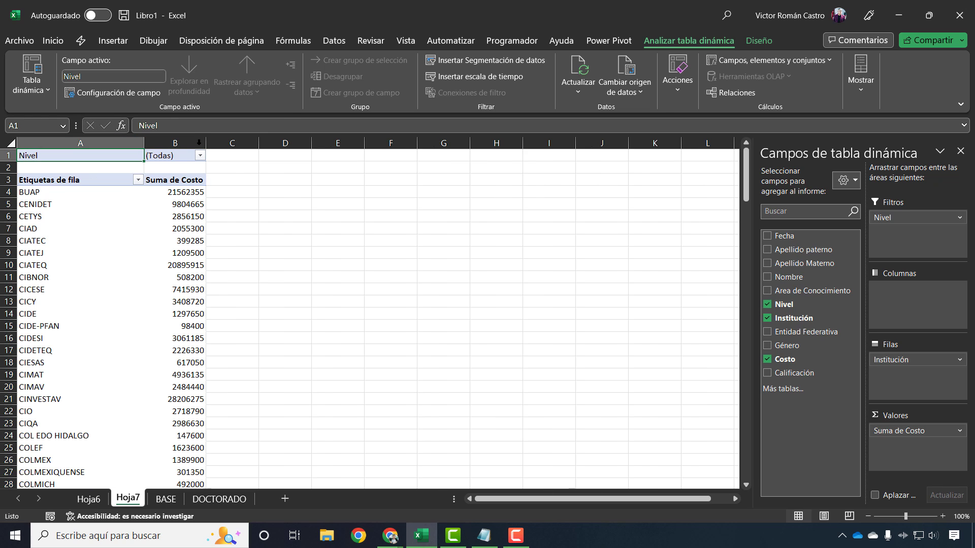
# - Format the Suma de Costo values, from B4 through the grand total, with thousands separators and two decimals
pyautogui.click(190, 191)
pyautogui.hotkey('ctrl', 'shift', 'Down')
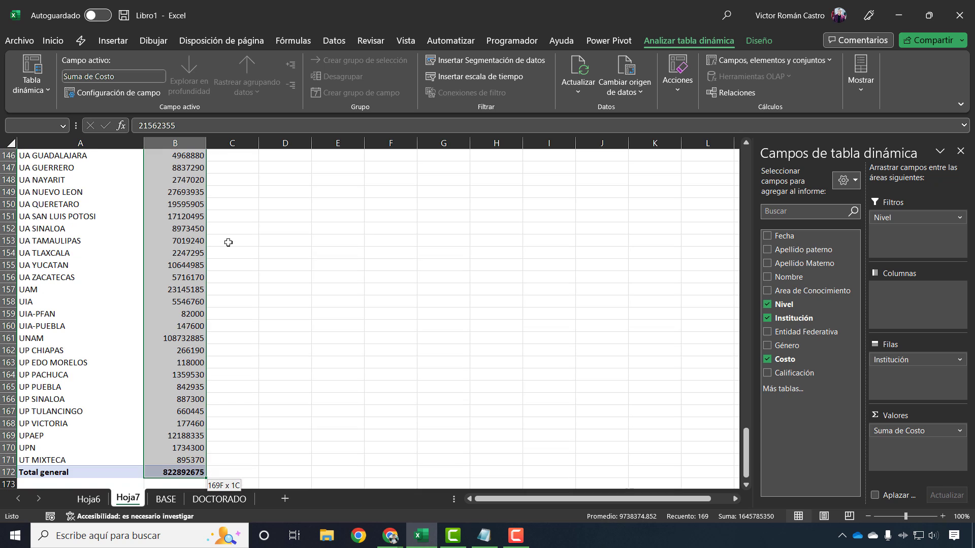
pyautogui.hotkey('ctrl', 'shift', '1')
pyautogui.press('Down')
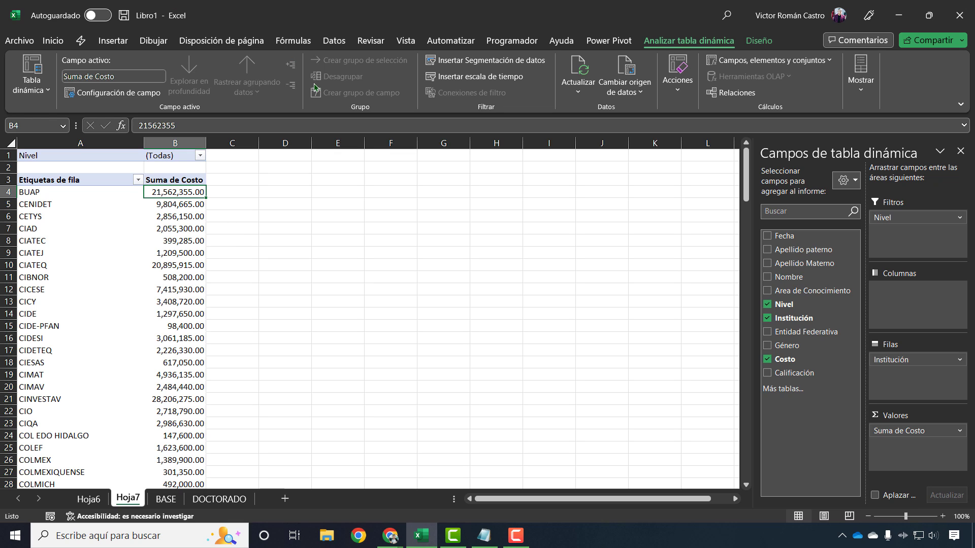
# - Delete the empty worksheet Hoja6 permanently
pyautogui.rightClick(98, 502)
pyautogui.click(134, 339)
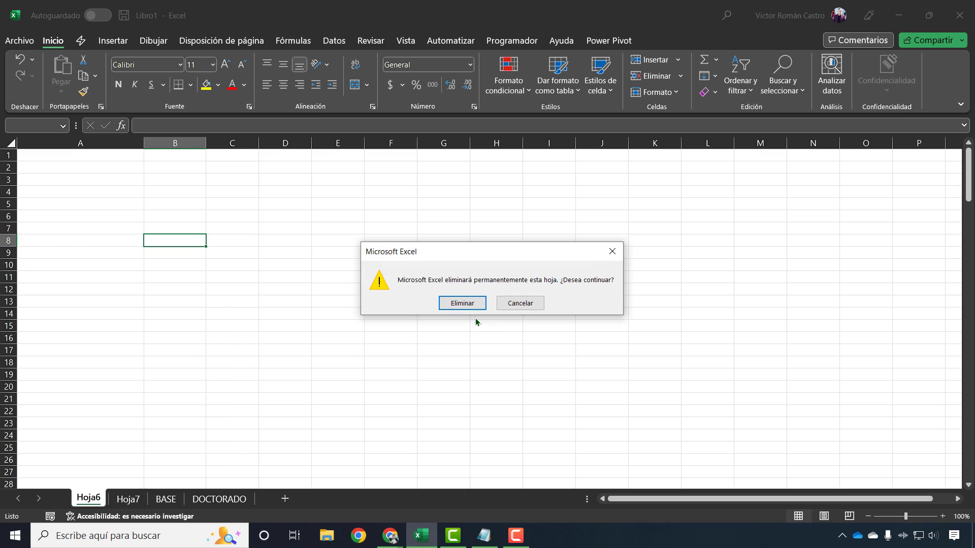
pyautogui.click(462, 304)
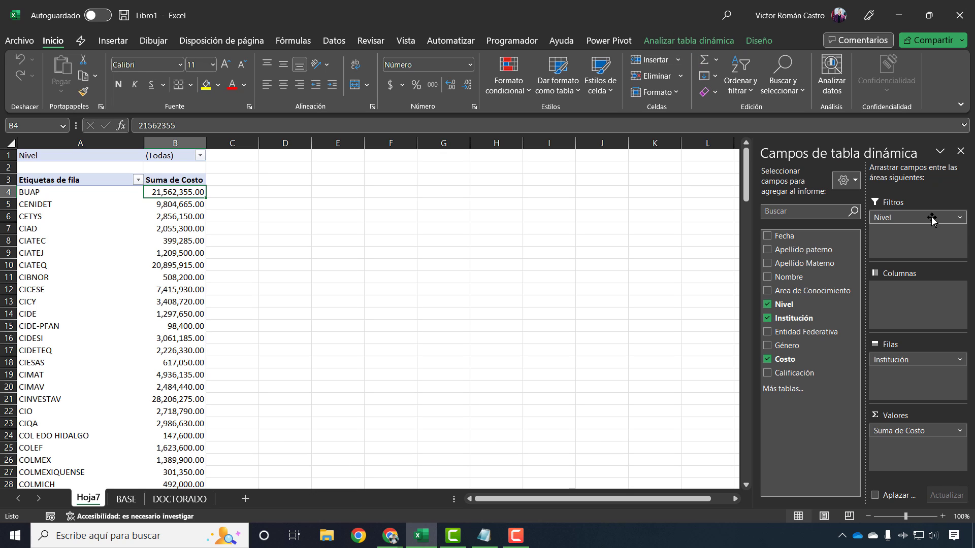
# - Move the Nivel field from the pivot table's filters to its columns
pyautogui.moveTo(930, 217); pyautogui.dragTo(925, 314)
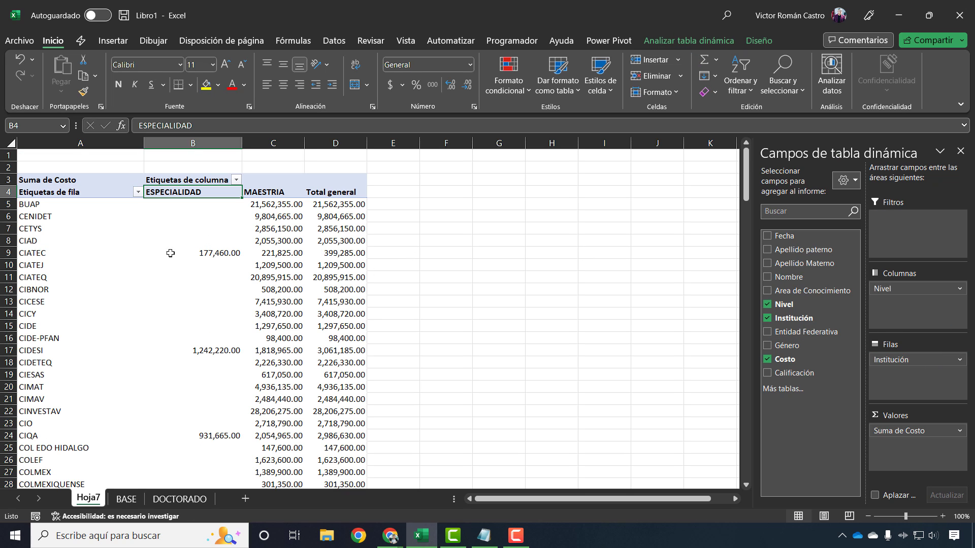
# - Set the pivot table to show 0 for empty cells and stop autofitting column widths on update
pyautogui.rightClick(203, 386)
pyautogui.click(208, 361)
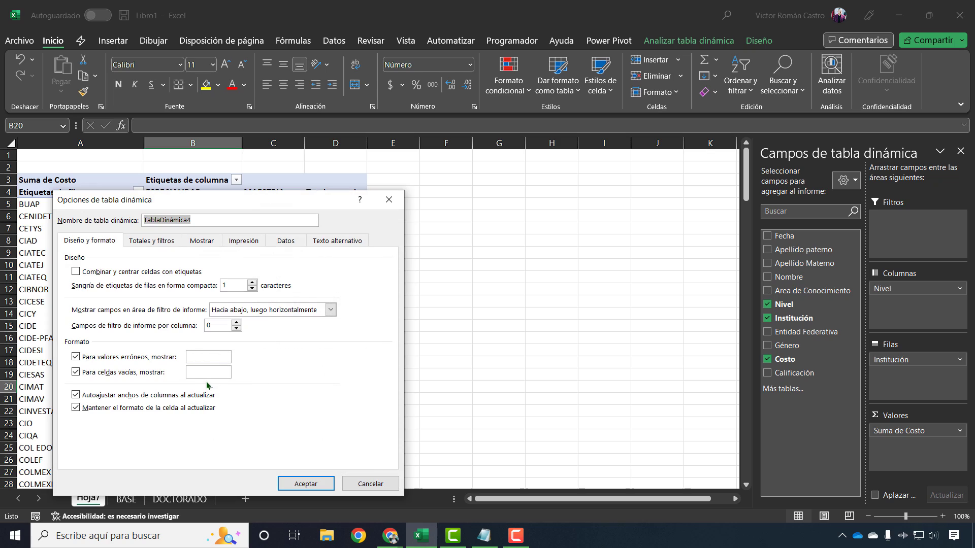
pyautogui.click(200, 374)
pyautogui.write('0')
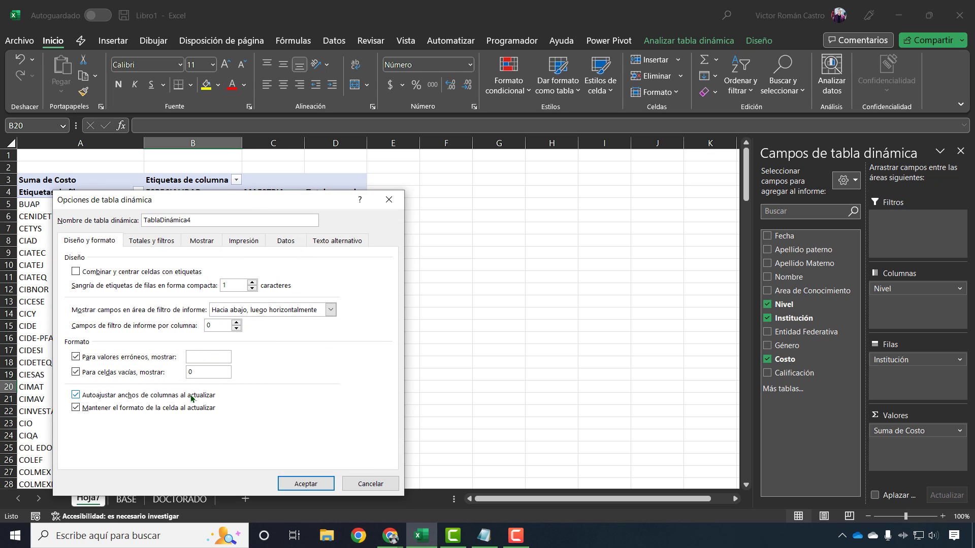
pyautogui.click(196, 399)
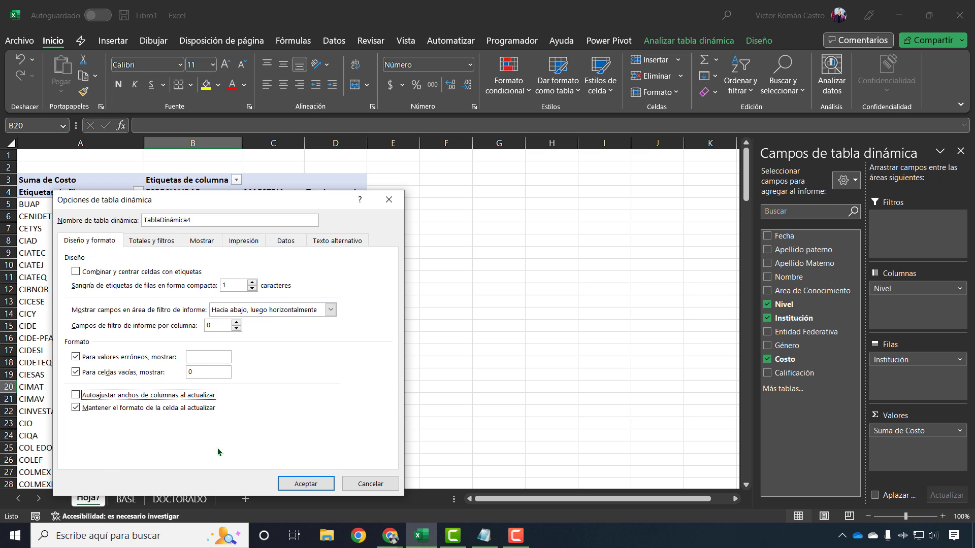
pyautogui.click(298, 484)
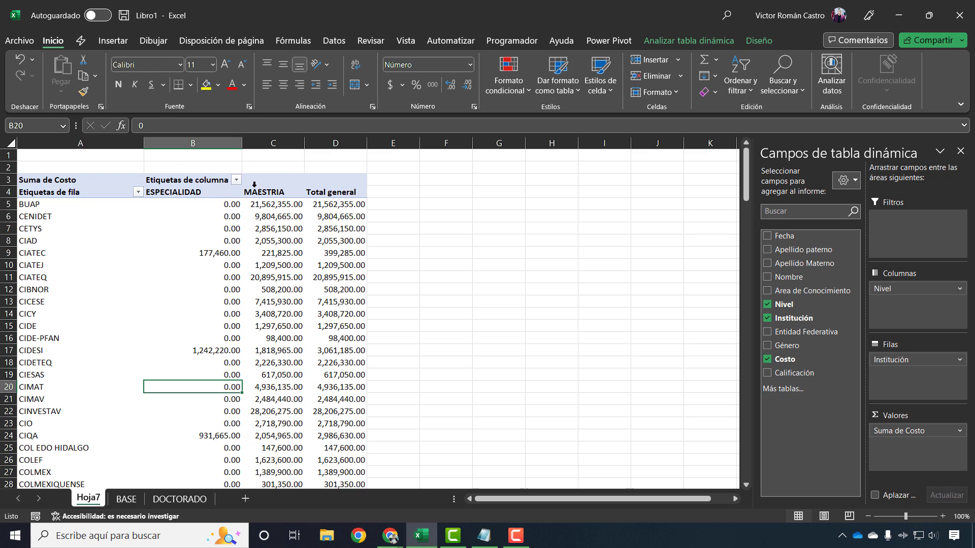
# - Apply the blue pivot table style from the second row of the Medio group, with banded rows and banded columns
pyautogui.click(273, 203)
pyautogui.click(689, 40)
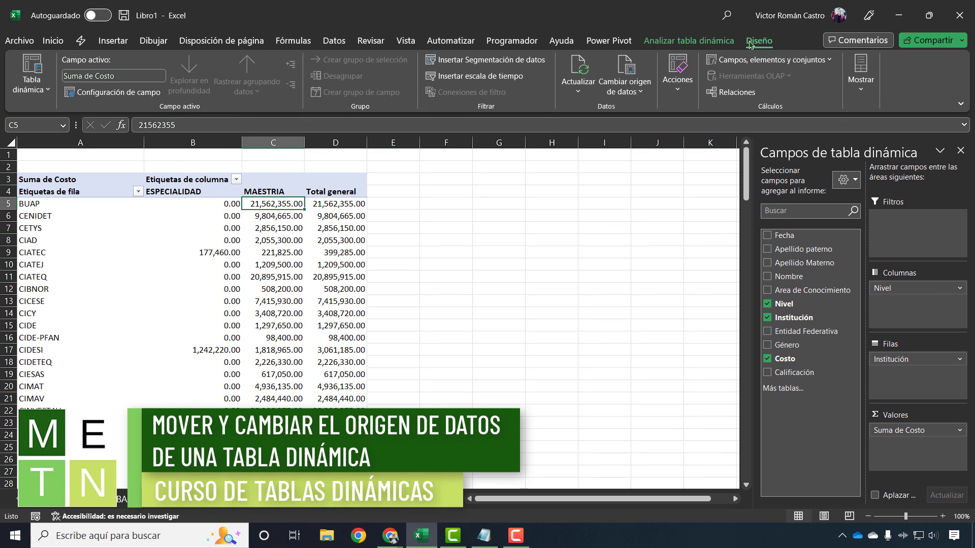
pyautogui.click(750, 43)
pyautogui.click(704, 91)
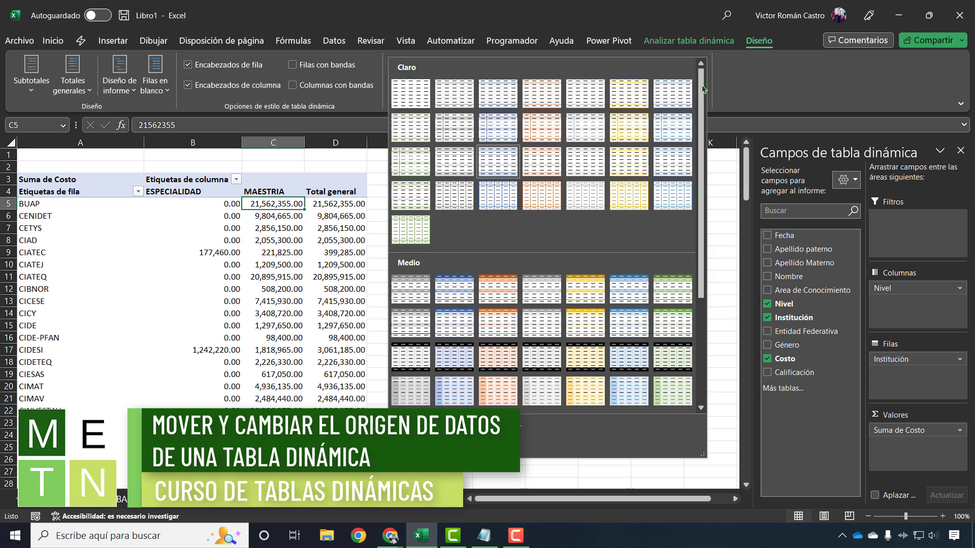
pyautogui.click(459, 328)
pyautogui.click(335, 84)
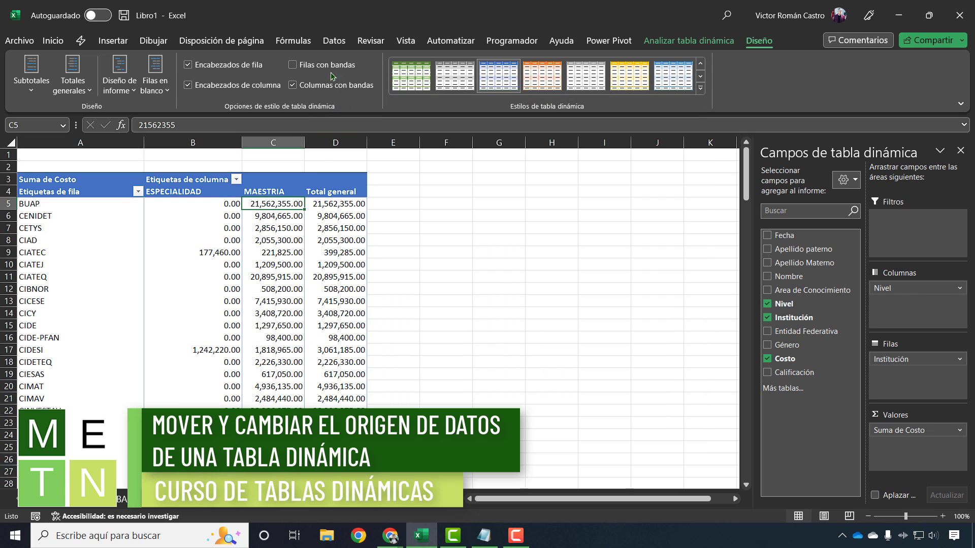
pyautogui.click(327, 64)
# - Narrow column A to fit the institution names more closely
pyautogui.scroll(-3, 284, 274)
pyautogui.scroll(-4, 274, 295)
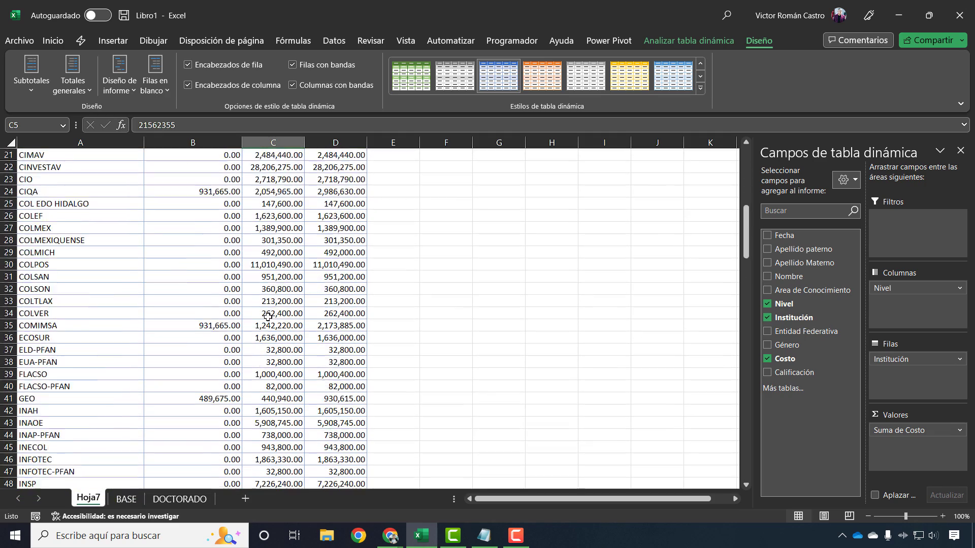
pyautogui.scroll(7, 265, 276)
pyautogui.scroll(-3, 261, 277)
pyautogui.scroll(4, 198, 243)
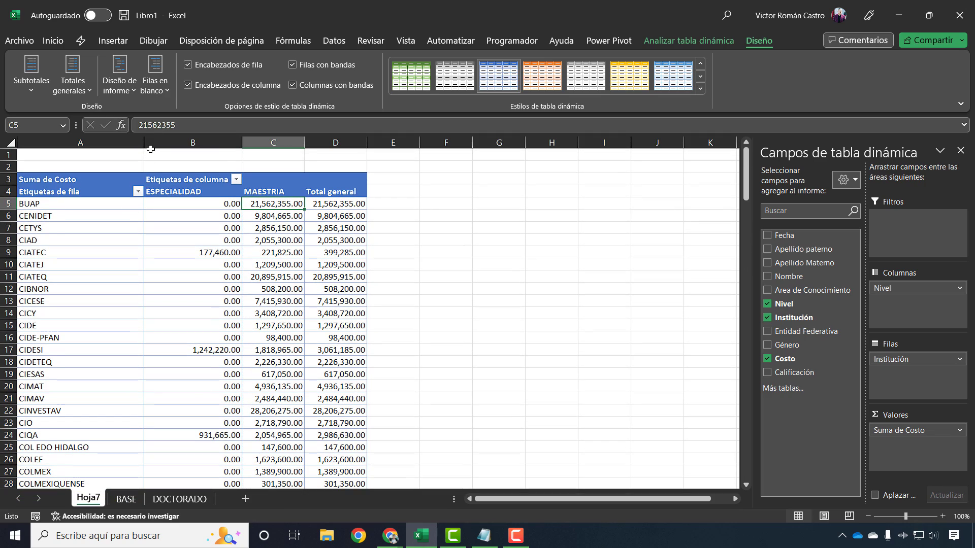
pyautogui.click(81, 142)
pyautogui.moveTo(144, 143); pyautogui.dragTo(102, 156)
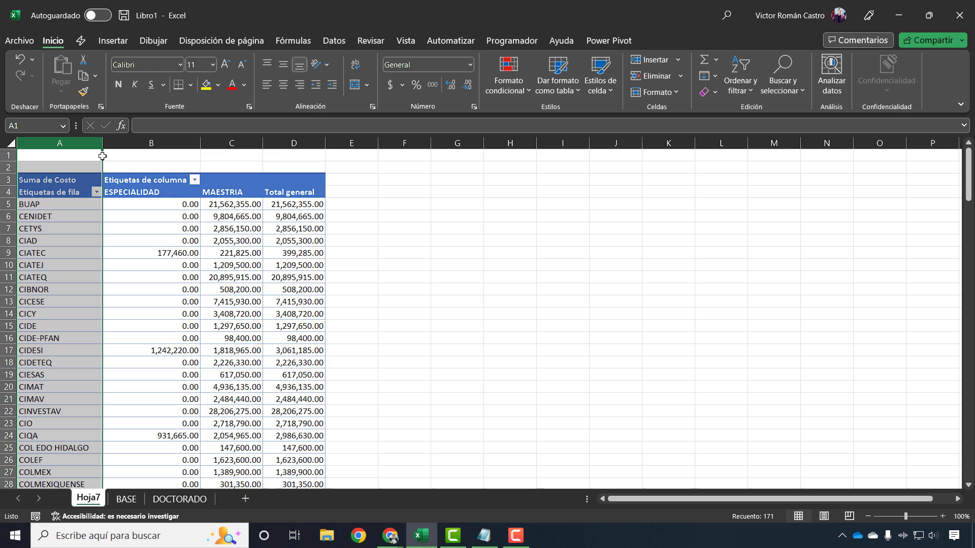
# - Change the pivot table's style to the orange one in the first row of the Medio group
pyautogui.click(205, 214)
pyautogui.click(731, 44)
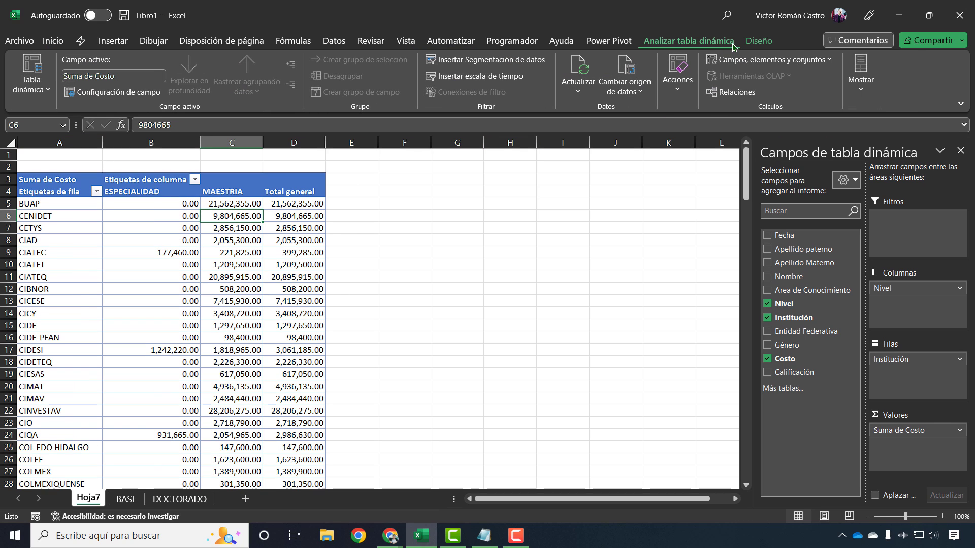
pyautogui.click(759, 41)
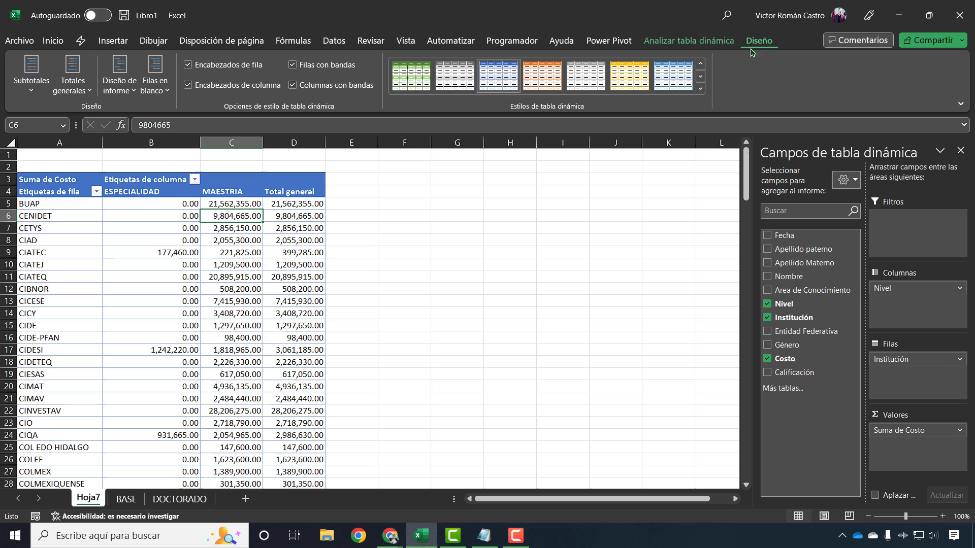
pyautogui.click(700, 88)
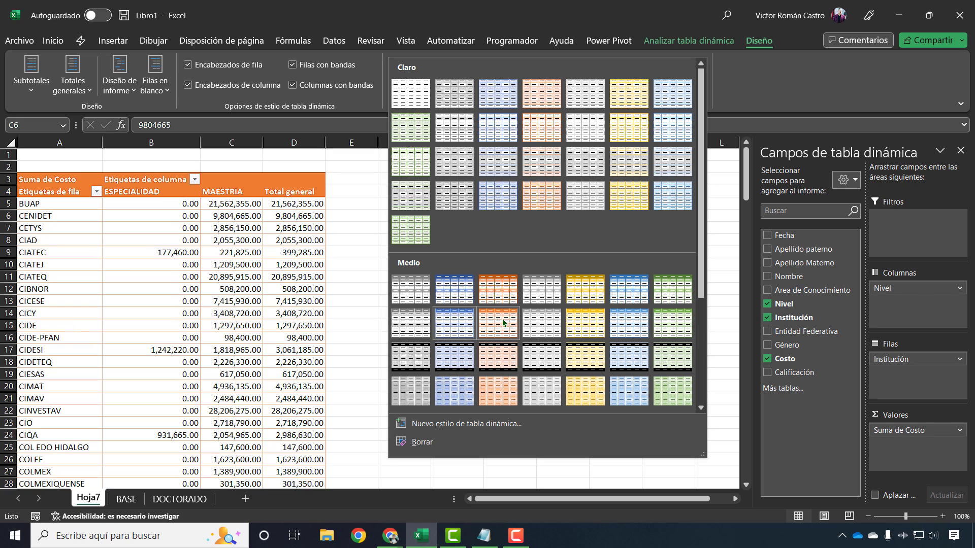
pyautogui.click(498, 292)
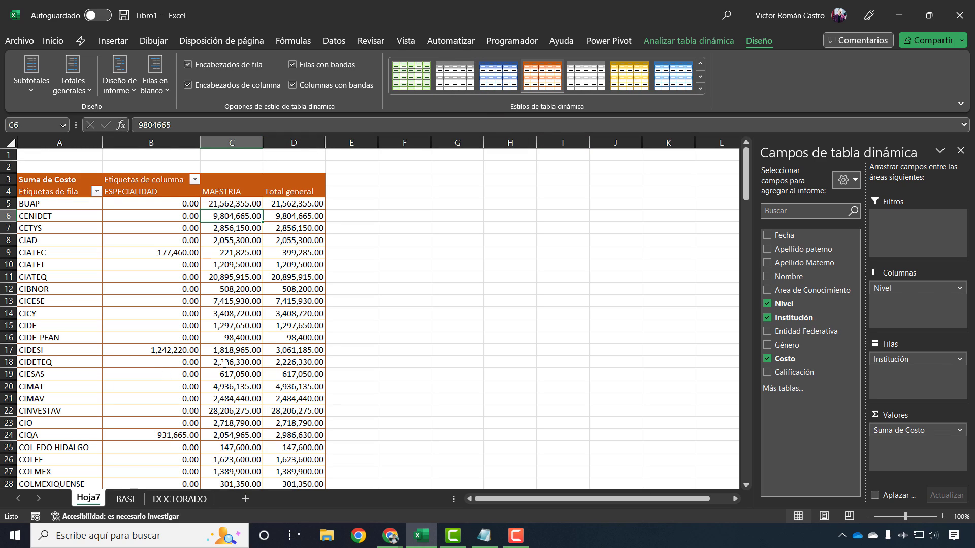
pyautogui.moveTo(230, 360)
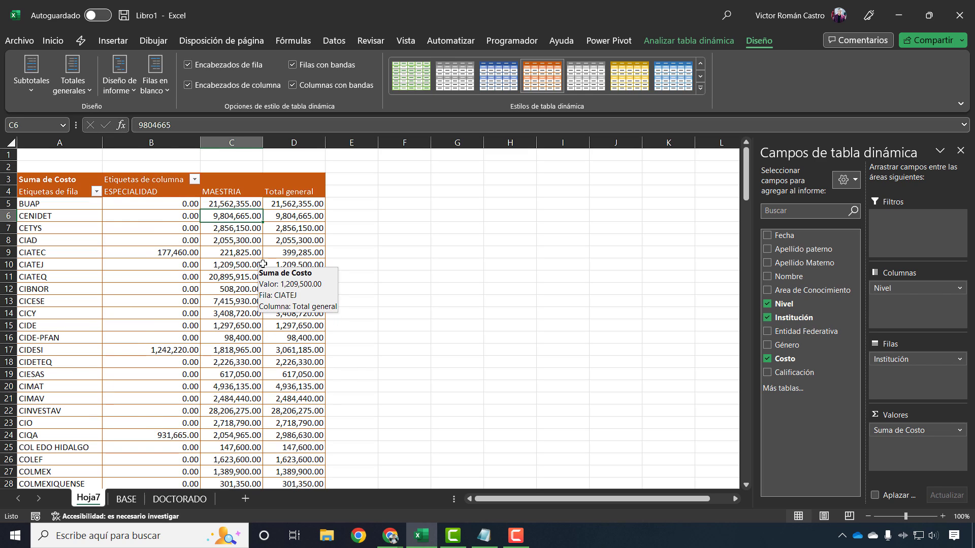
# - Rename the worksheet Hoja7 as TD1
pyautogui.click(190, 240)
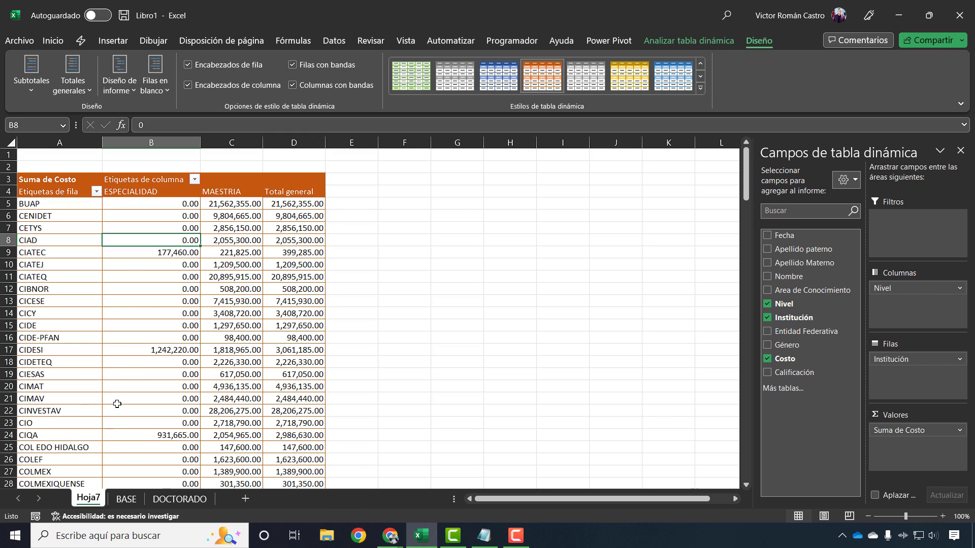
pyautogui.doubleClick(89, 499)
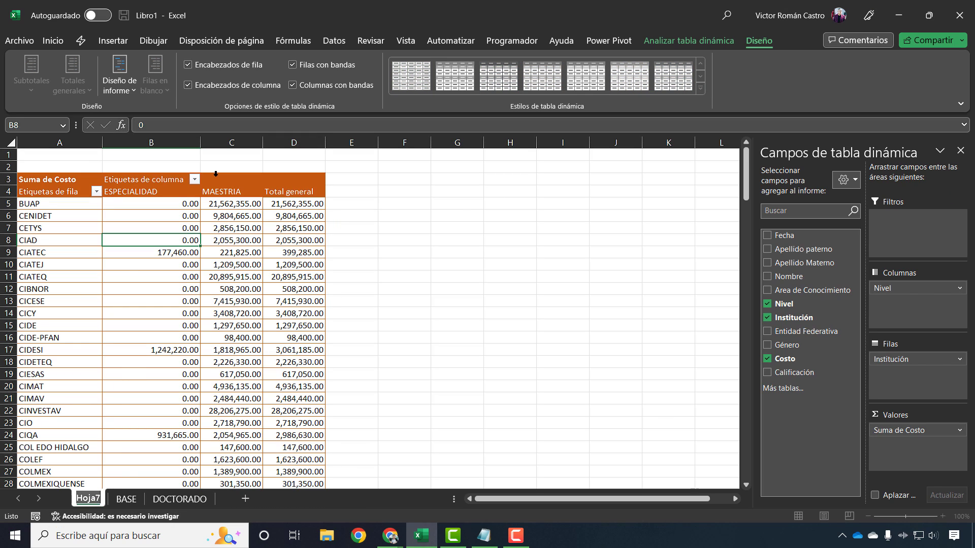
pyautogui.write('TD1')
pyautogui.press('Return')
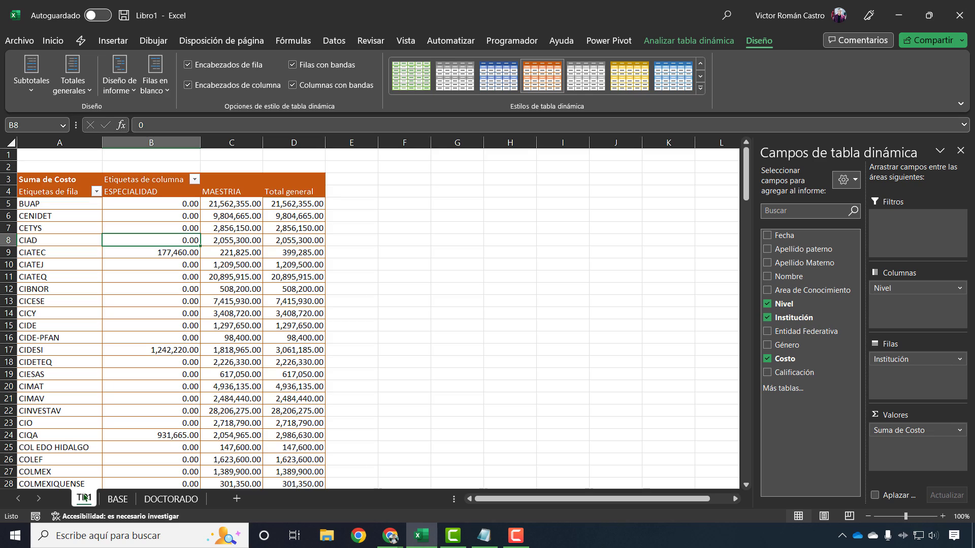
# - Duplicate the worksheet TD1 directly after itself and rename the copy as TD2
pyautogui.keyDown('ctrl'); pyautogui.moveTo(84, 498); pyautogui.dragTo(127, 494); pyautogui.keyUp('ctrl')
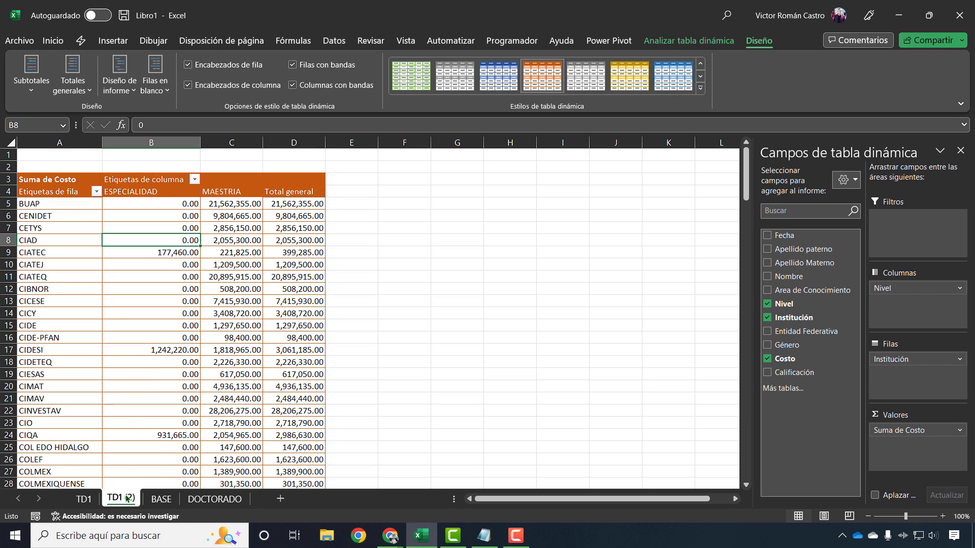
pyautogui.moveTo(121, 498); pyautogui.dragTo(108, 486)
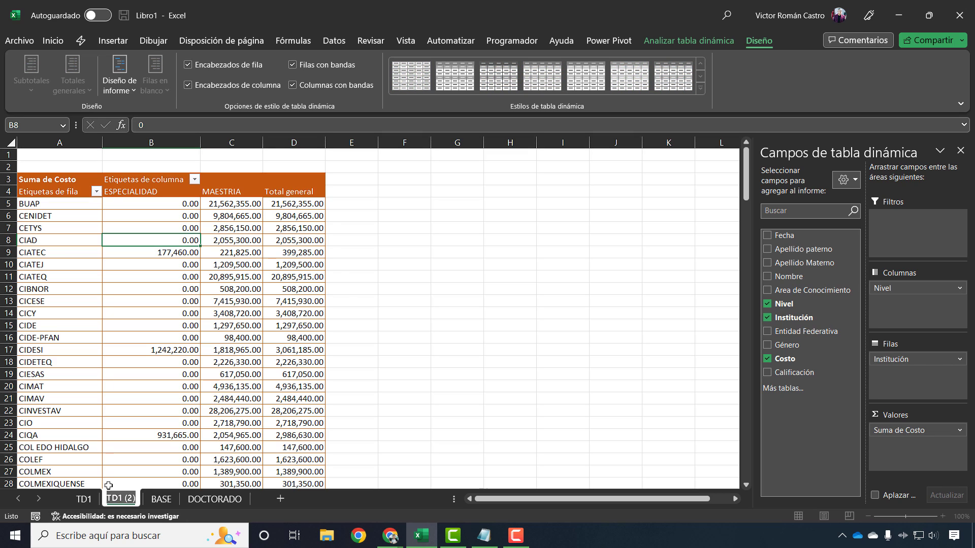
pyautogui.write('TD2')
pyautogui.press('Return')
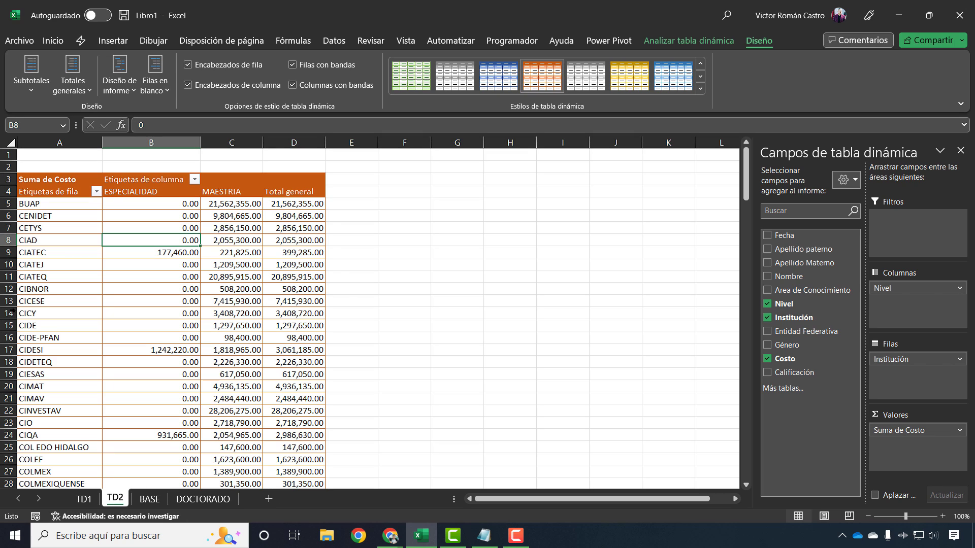
pyautogui.click(115, 516)
pyautogui.click(83, 498)
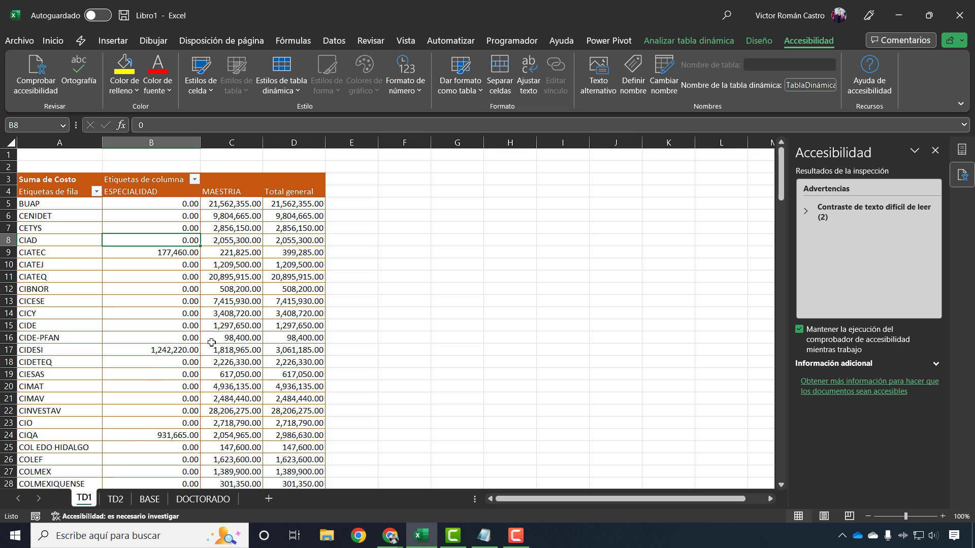
pyautogui.click(935, 151)
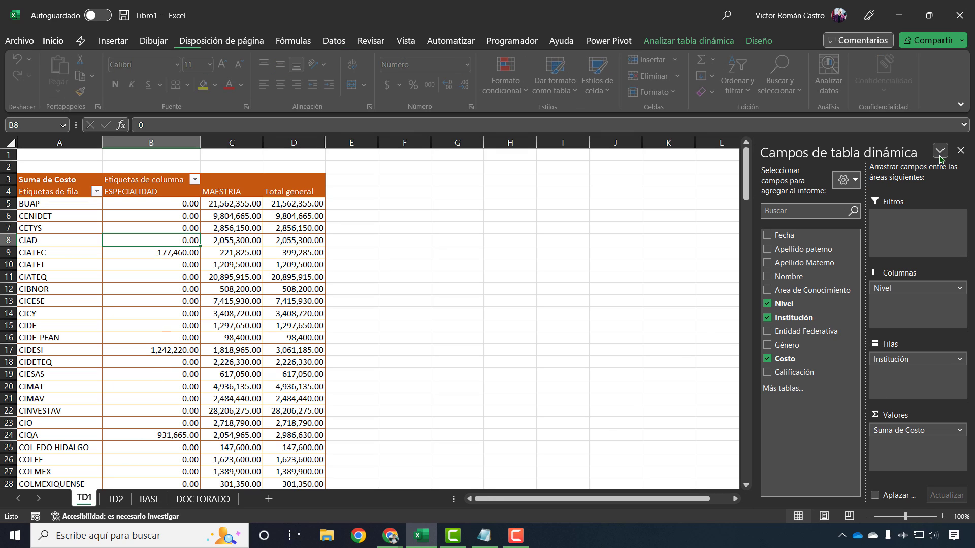
# - Review the copied pivot table on TD2, and check which source table feeds the pivot table on TD1
pyautogui.click(116, 499)
pyautogui.click(231, 326)
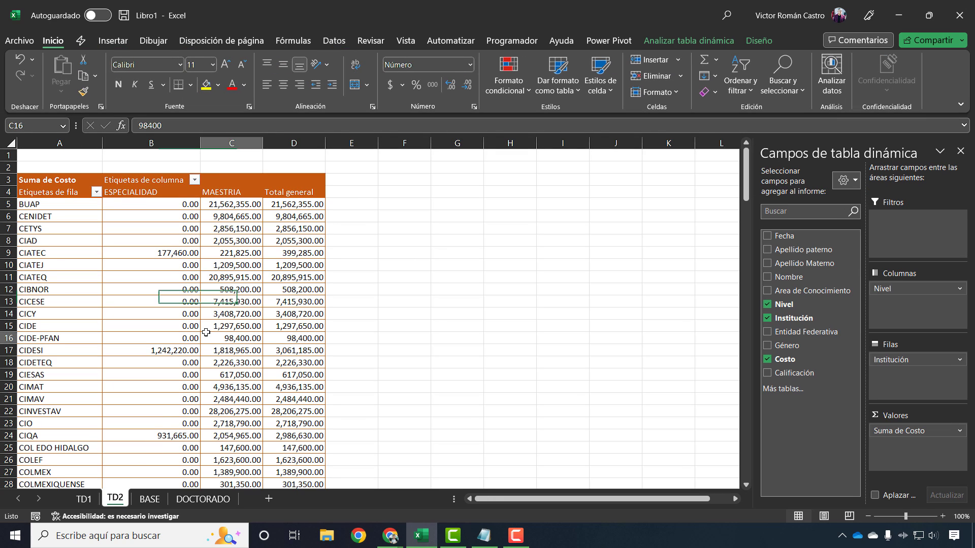
pyautogui.click(195, 290)
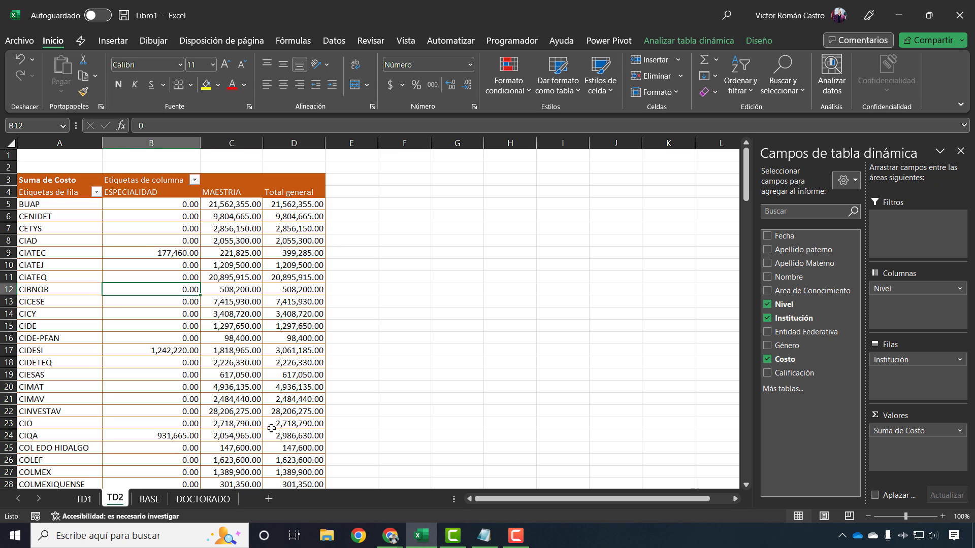
pyautogui.click(84, 499)
pyautogui.click(125, 423)
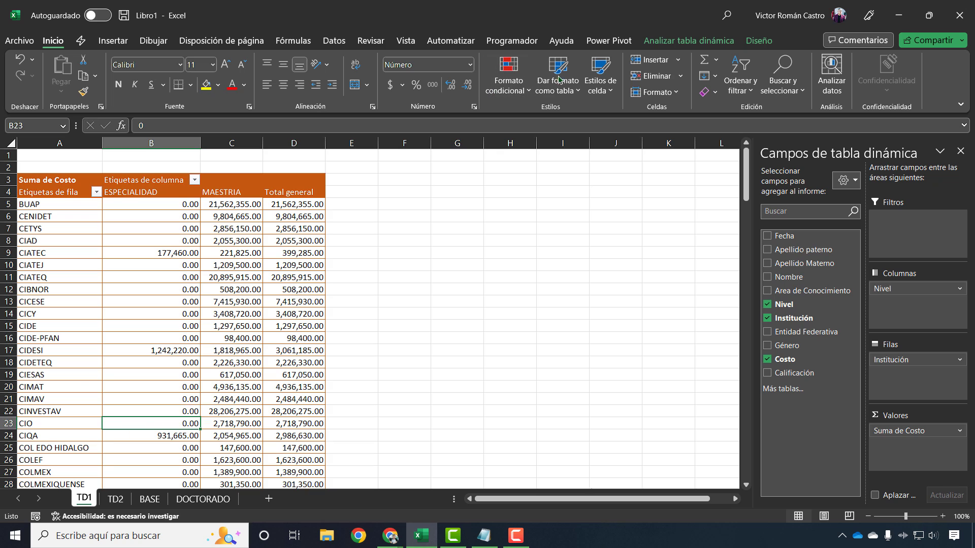
pyautogui.click(653, 39)
pyautogui.click(625, 69)
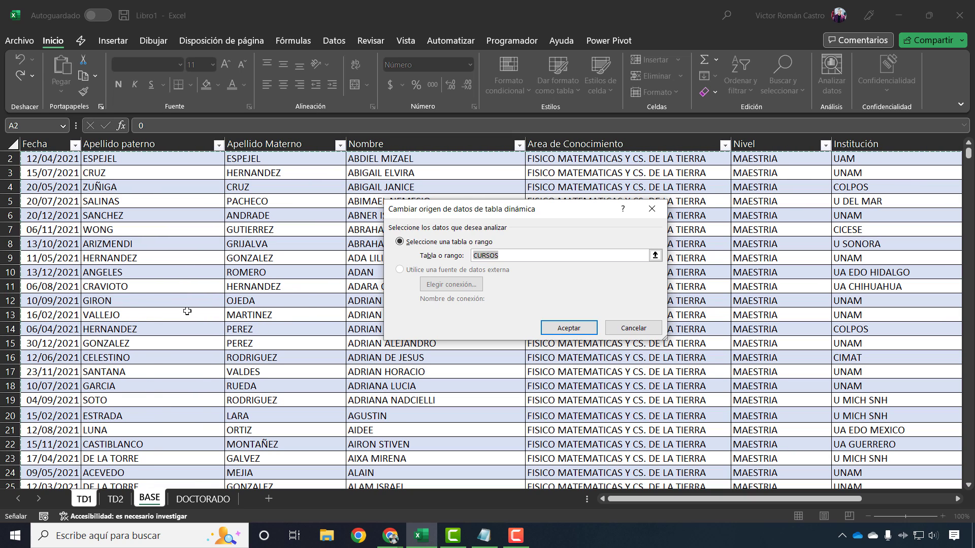
pyautogui.click(634, 328)
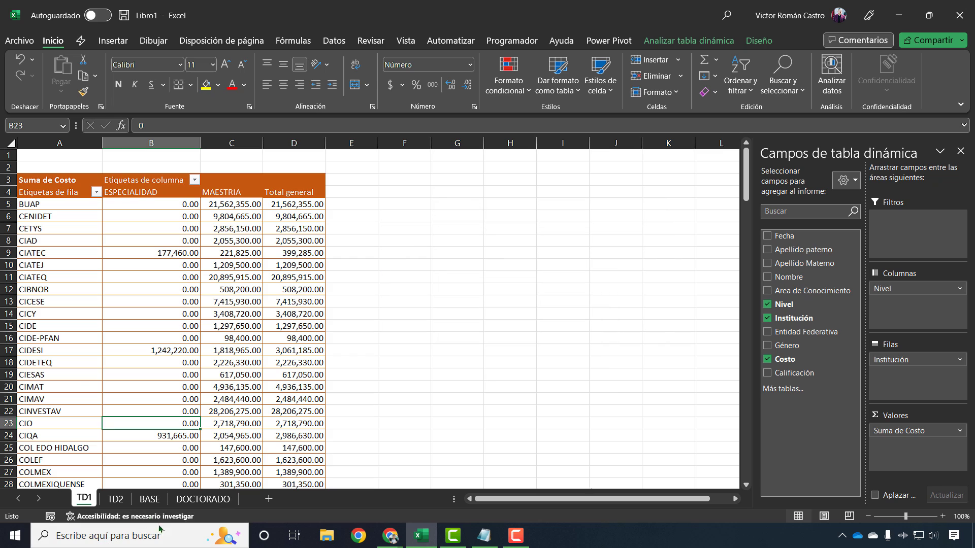
# - Check the name of the table on the DOCTORADO worksheet
pyautogui.click(187, 502)
pyautogui.click(435, 243)
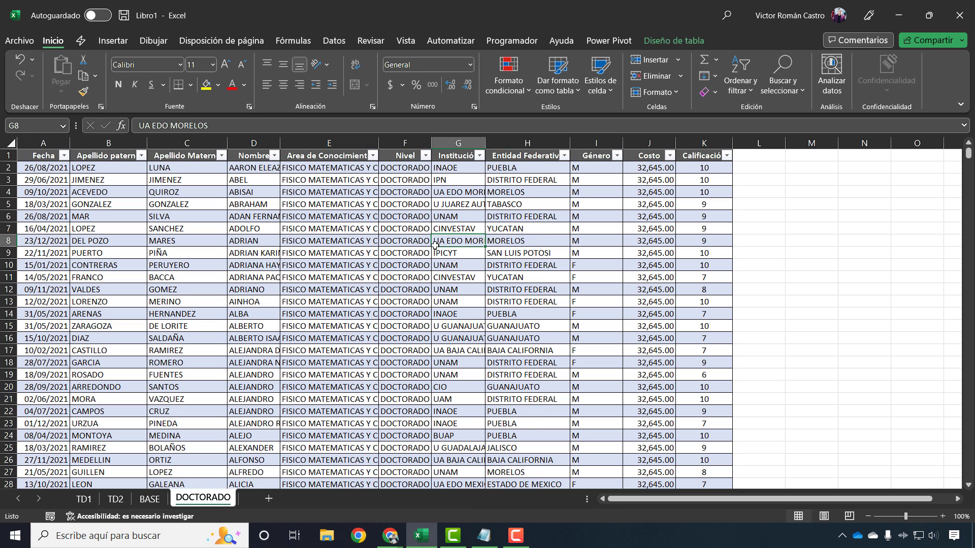
pyautogui.click(692, 41)
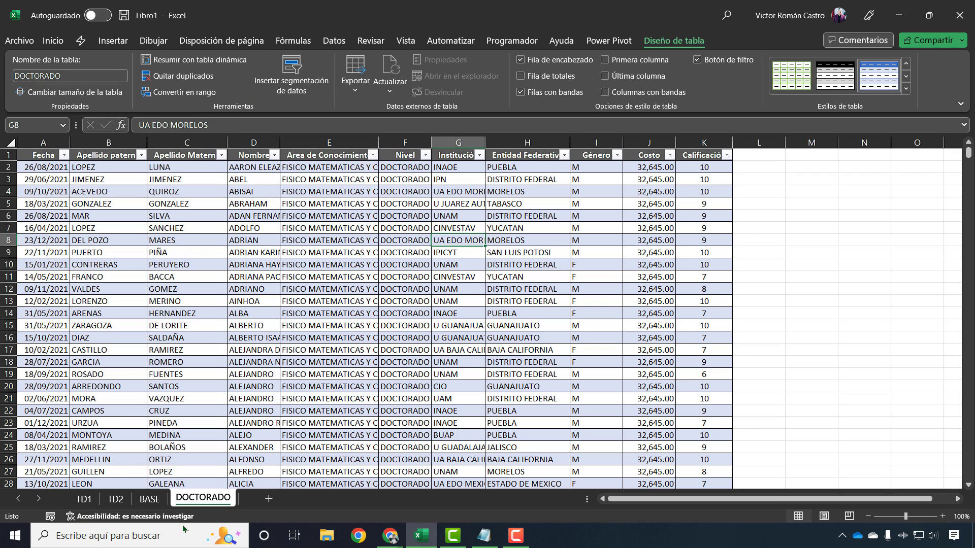
# - Inspect the table on the BASE worksheet and the values available in its Nivel filter
pyautogui.click(150, 500)
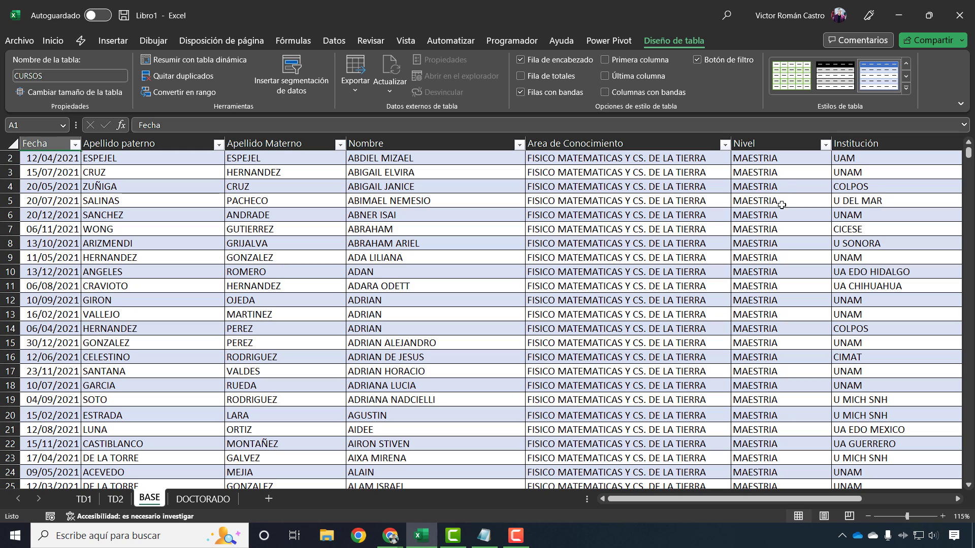
pyautogui.click(826, 146)
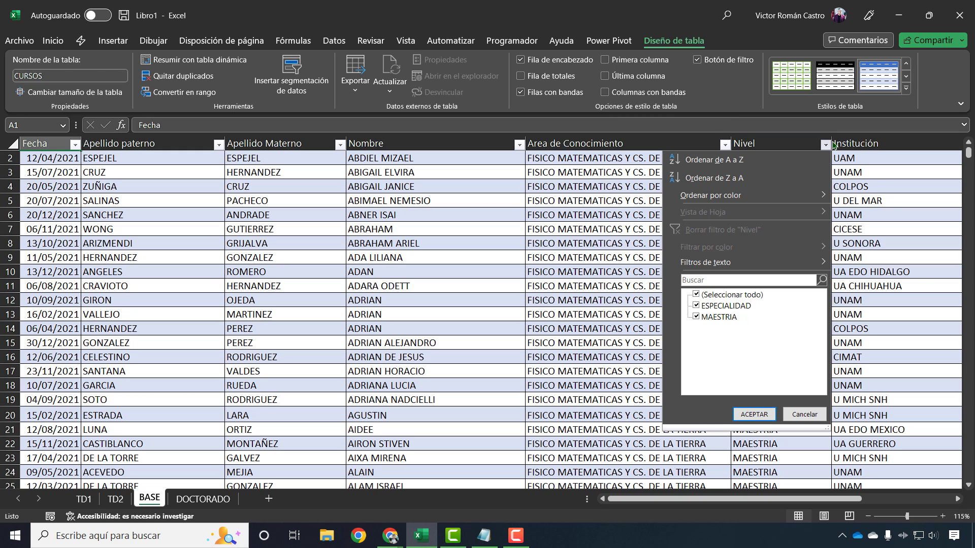
pyautogui.click(826, 145)
# - Open the data source settings of the pivot table on the TD2 worksheet
pyautogui.click(115, 499)
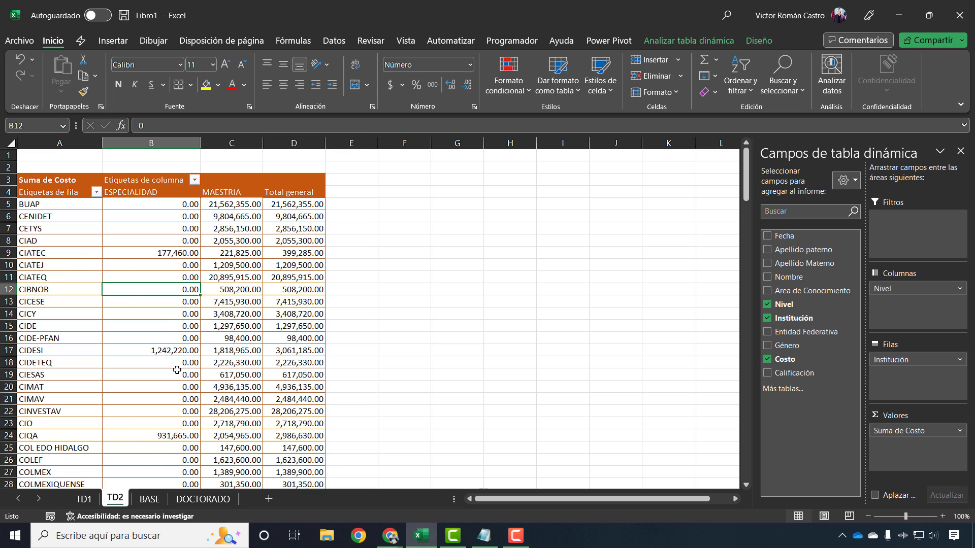
pyautogui.click(231, 262)
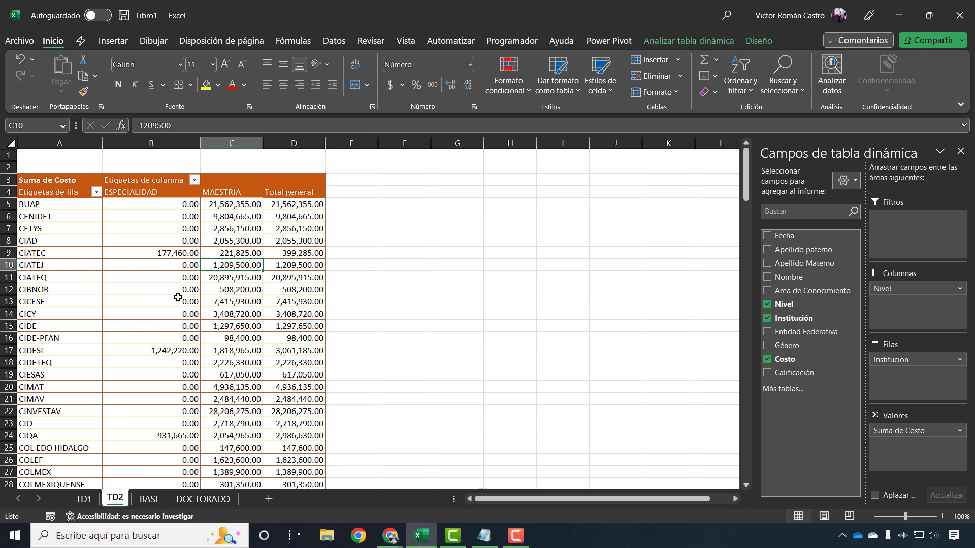
pyautogui.click(714, 40)
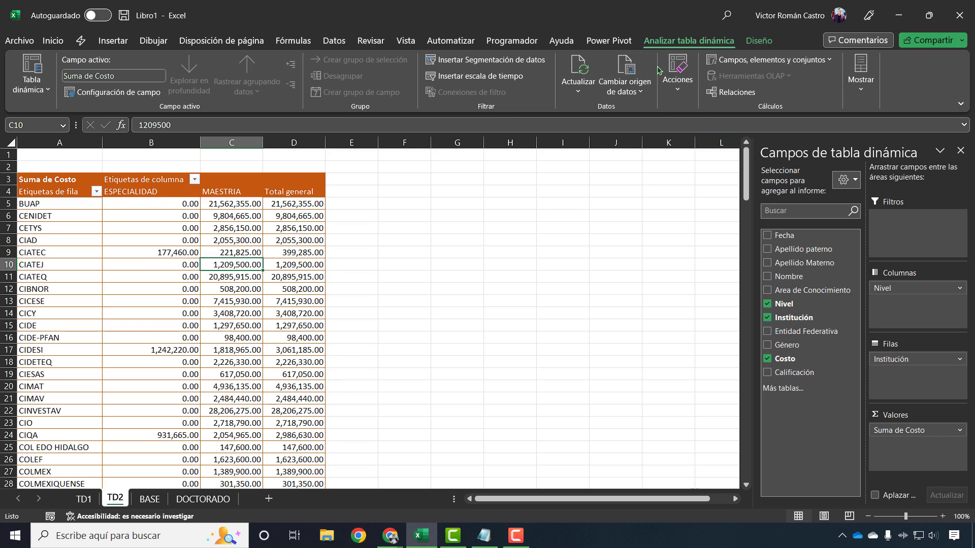
pyautogui.click(641, 74)
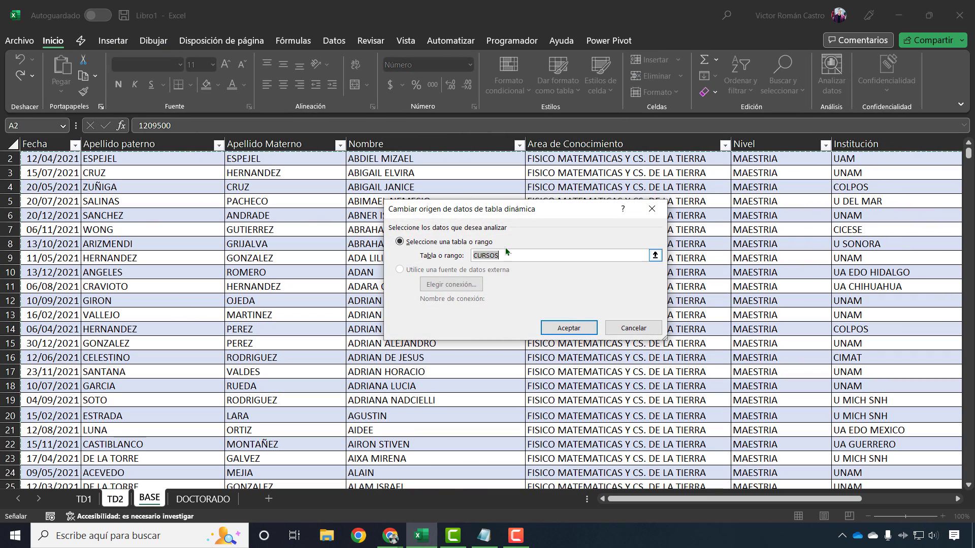
pyautogui.click(203, 500)
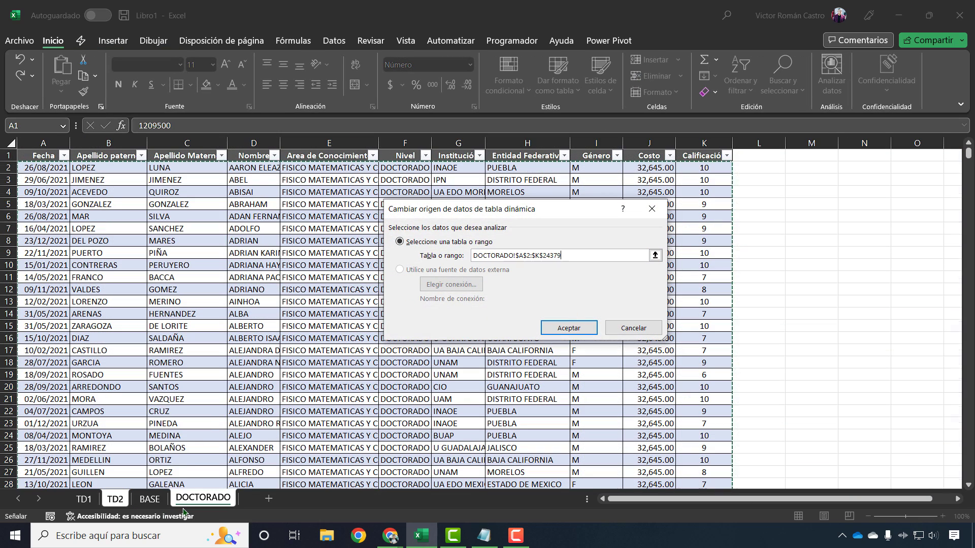
pyautogui.click(209, 424)
pyautogui.hotkey('ctrl', 'Left')
pyautogui.hotkey('ctrl', 'Up')
pyautogui.hotkey('ctrl', 'shift', 'Right')
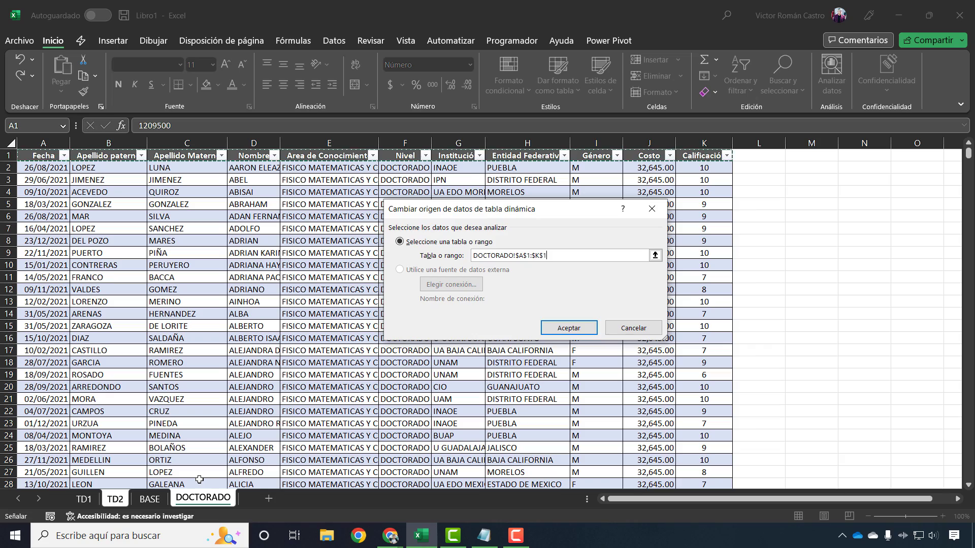
pyautogui.hotkey('ctrl', 'shift', 'Down')
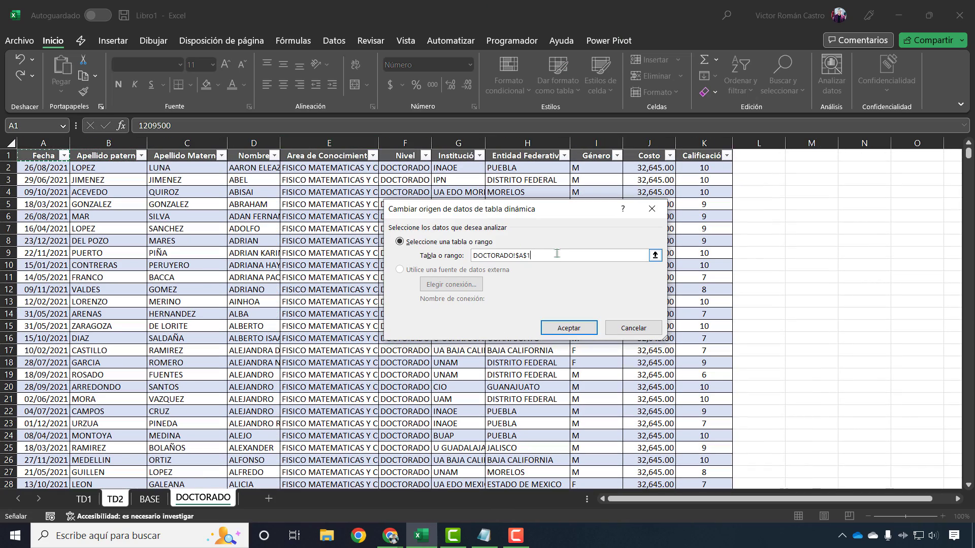
pyautogui.press('BackSpace')
pyautogui.press('BackSpace')
pyautogui.press('BackSpace')
pyautogui.press('BackSpace')
pyautogui.press('BackSpace')
pyautogui.press('BackSpace')
pyautogui.press('BackSpace')
pyautogui.press('BackSpace')
pyautogui.press('BackSpace')
pyautogui.press('BackSpace')
pyautogui.press('BackSpace')
pyautogui.press('BackSpace')
pyautogui.press('BackSpace')
pyautogui.press('BackSpace')
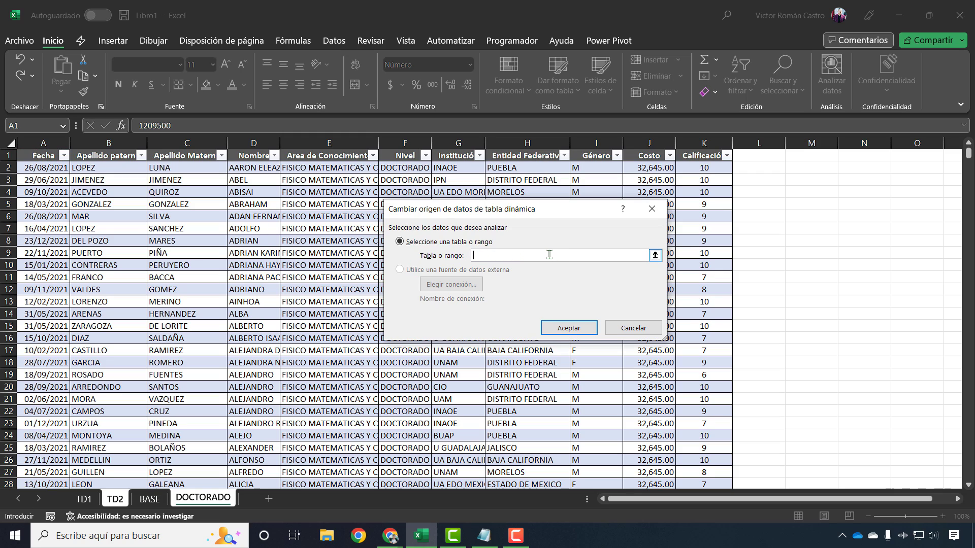
# - Set the TD2 pivot table's data source to the DOCTORADO table and apply the change
pyautogui.click(537, 155)
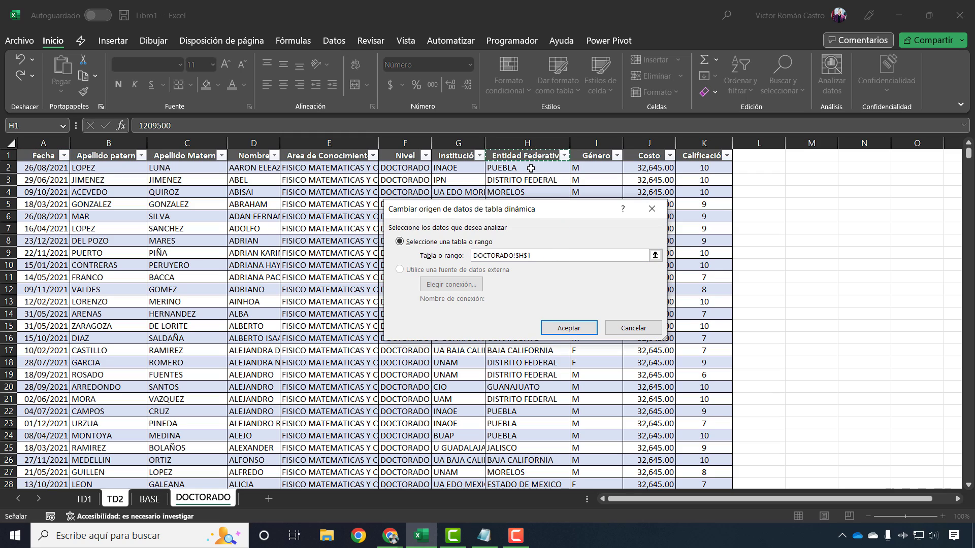
pyautogui.hotkey('ctrl', 'Home')
pyautogui.hotkey('ctrl', 'shift', 'Right')
pyautogui.hotkey('ctrl', 'shift', 'Down')
pyautogui.hotkey('ctrl', 'shift', 'Down')
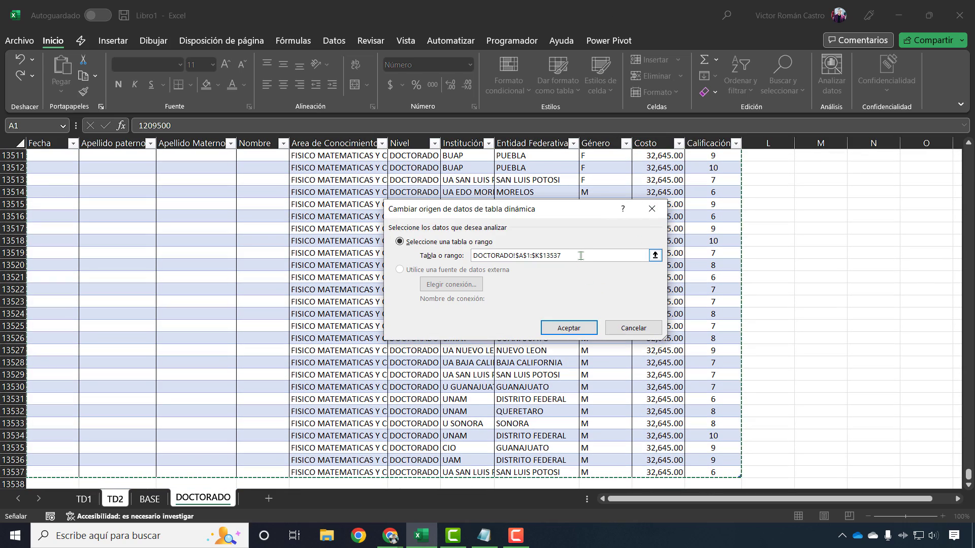
pyautogui.moveTo(561, 256); pyautogui.dragTo(515, 254)
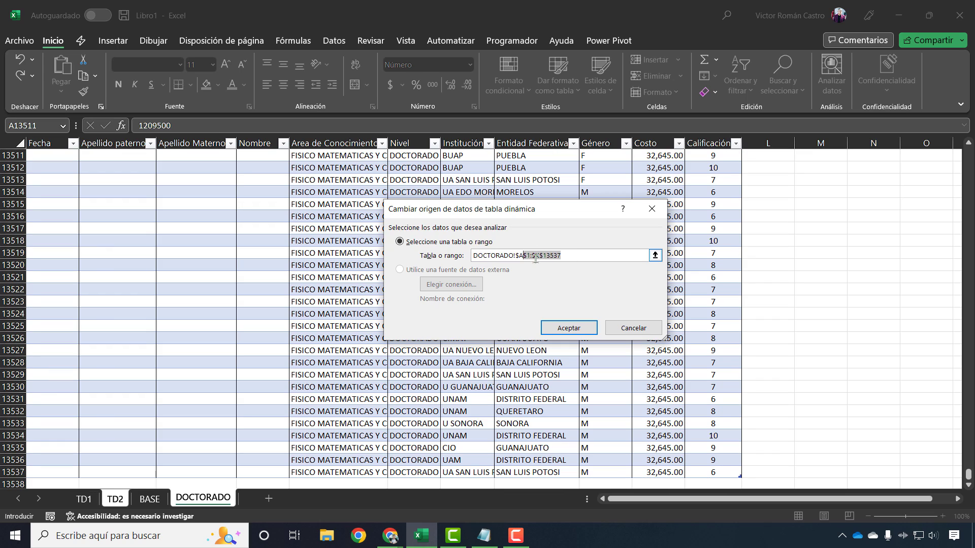
pyautogui.press('BackSpace')
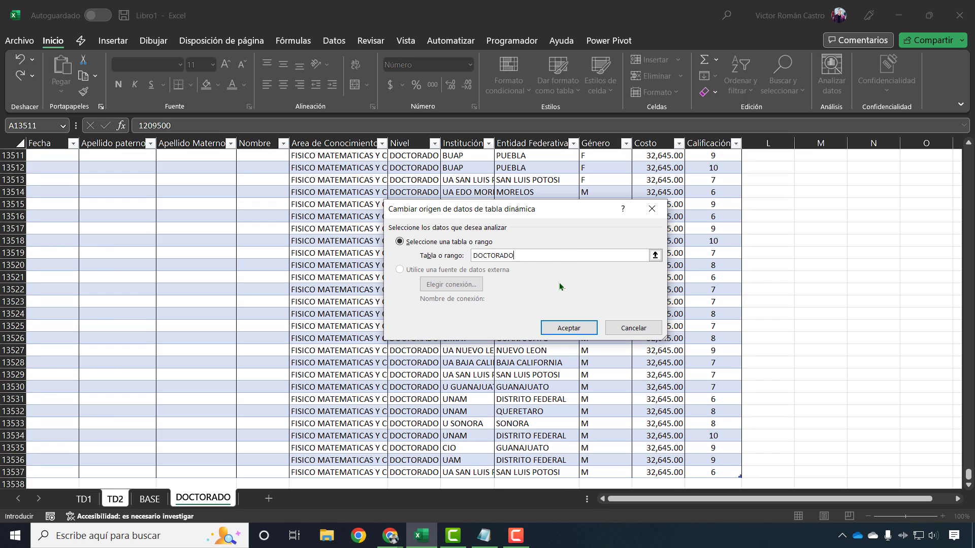
pyautogui.click(565, 327)
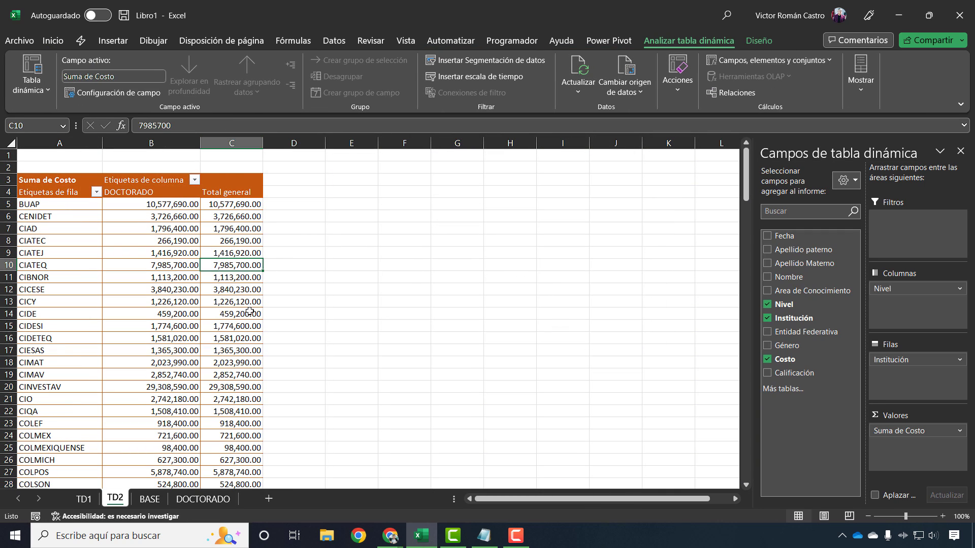
# - Review the BASE worksheet and compare the pivot tables on TD1 and TD2
pyautogui.click(150, 500)
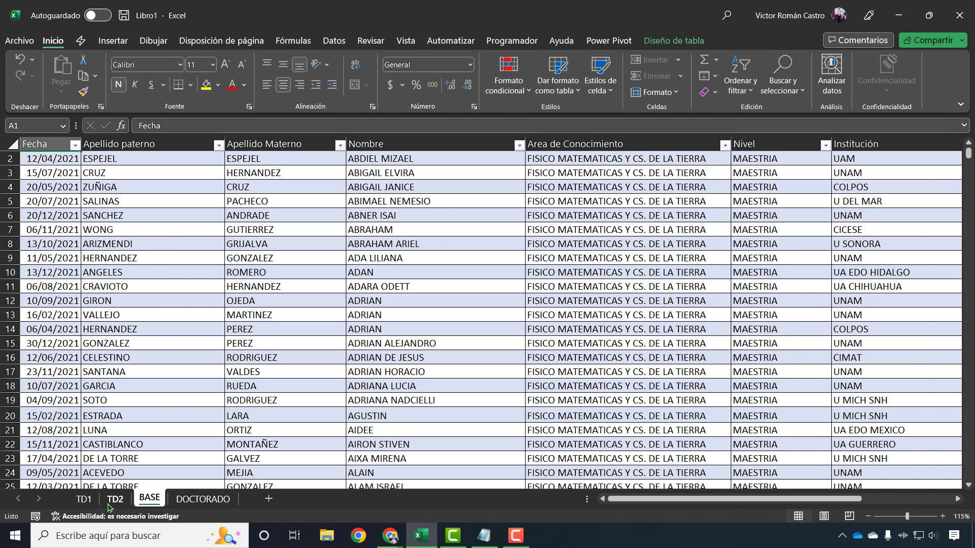
pyautogui.click(81, 502)
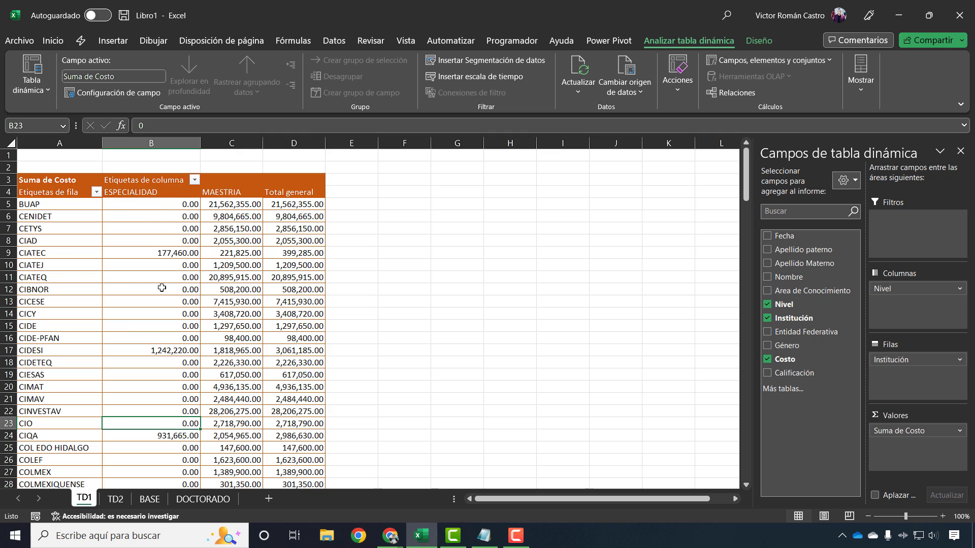
pyautogui.click(115, 499)
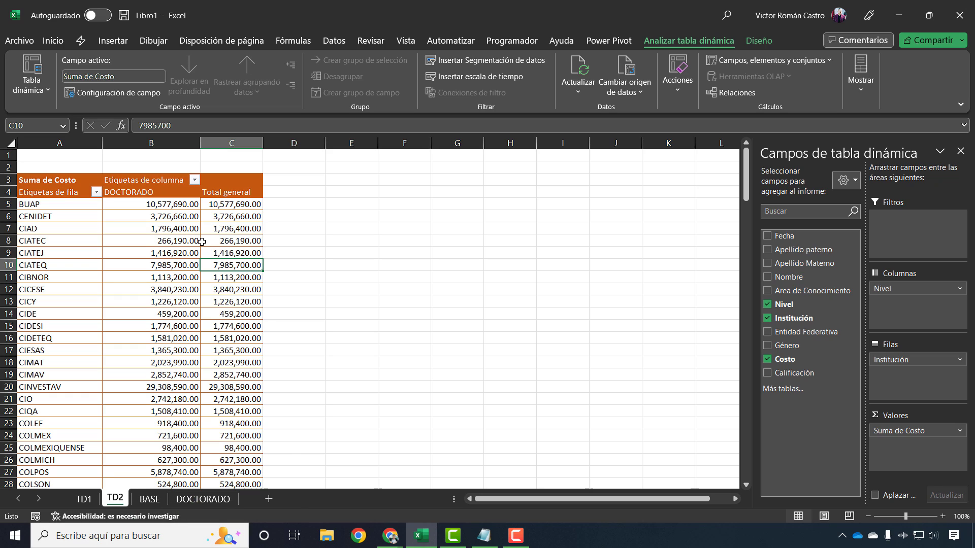
pyautogui.moveTo(206, 215)
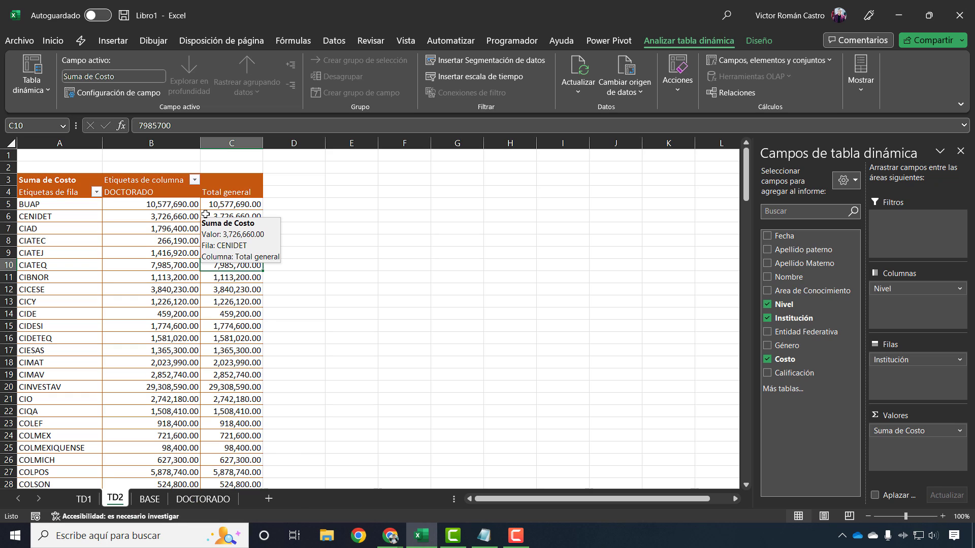